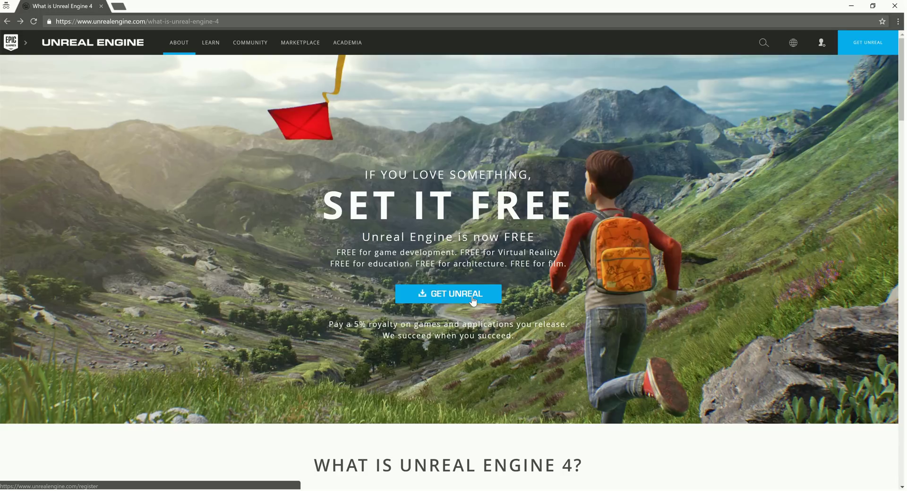
- Minimize the Chrome window showing the Unreal Engine 4 overview page
left_click(850, 7)
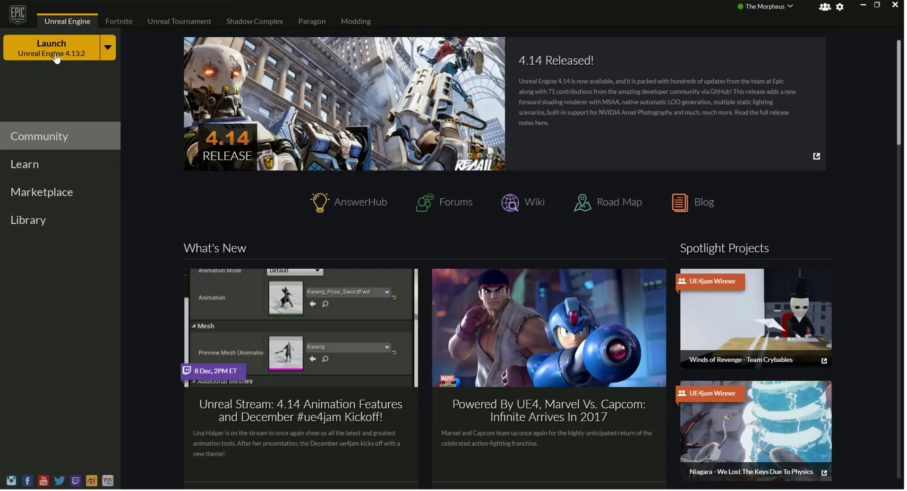
- Launch Unreal Engine 4.13.2 and scroll the New Project Blueprint templates
left_click(56, 58)
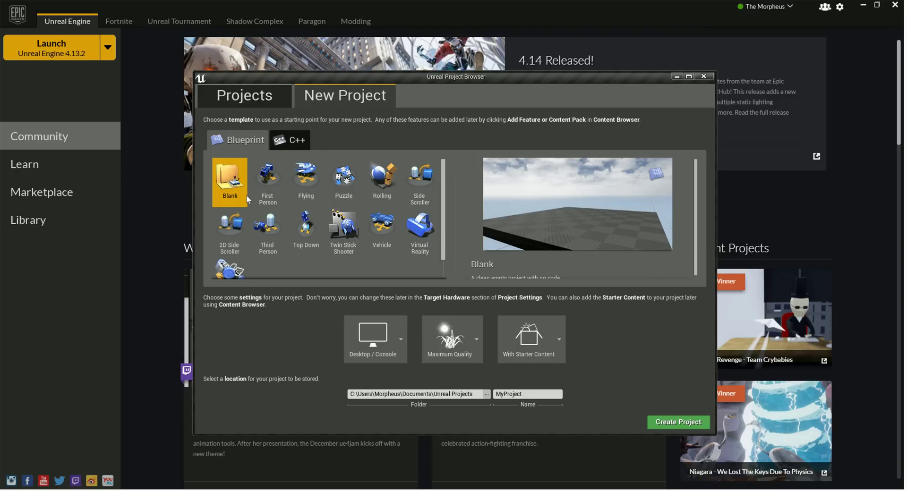
scroll(283, 215, "down", 1)
scroll(316, 235, "up", 1)
scroll(373, 238, "down", 1)
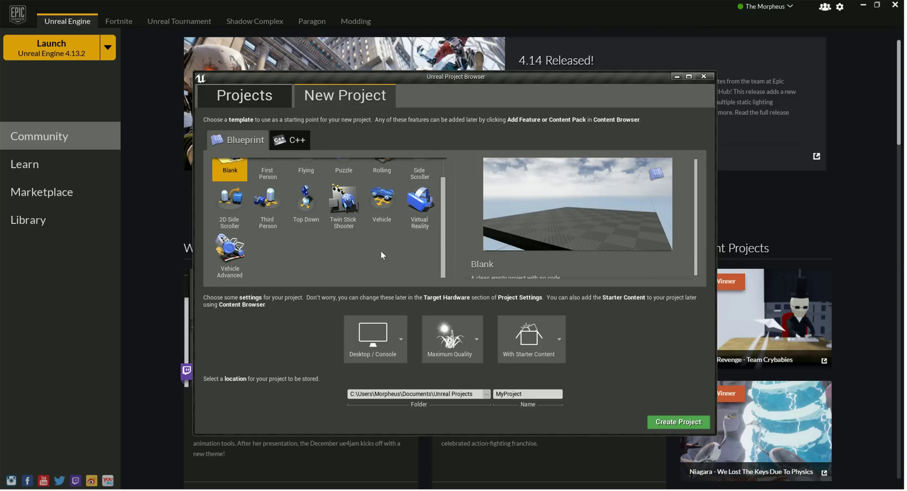
scroll(369, 247, "up", 1)
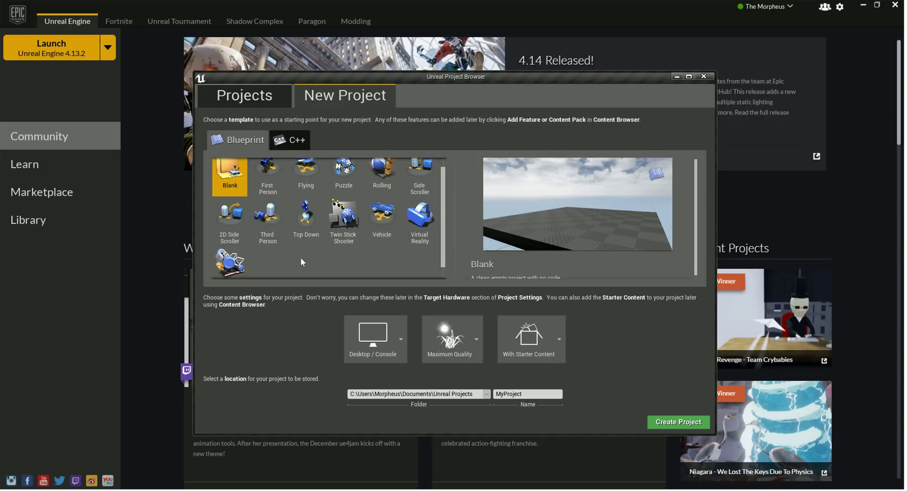
scroll(300, 257, "up", 1)
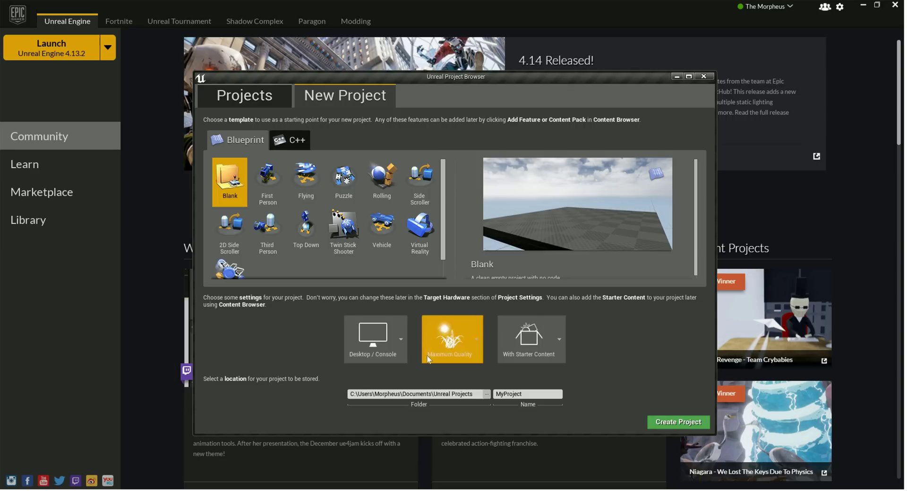
left_click(398, 335)
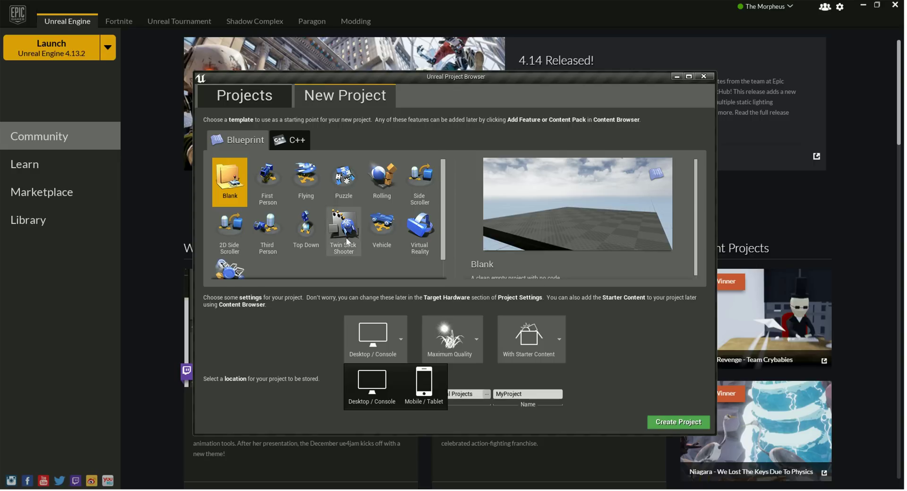
left_click(311, 232)
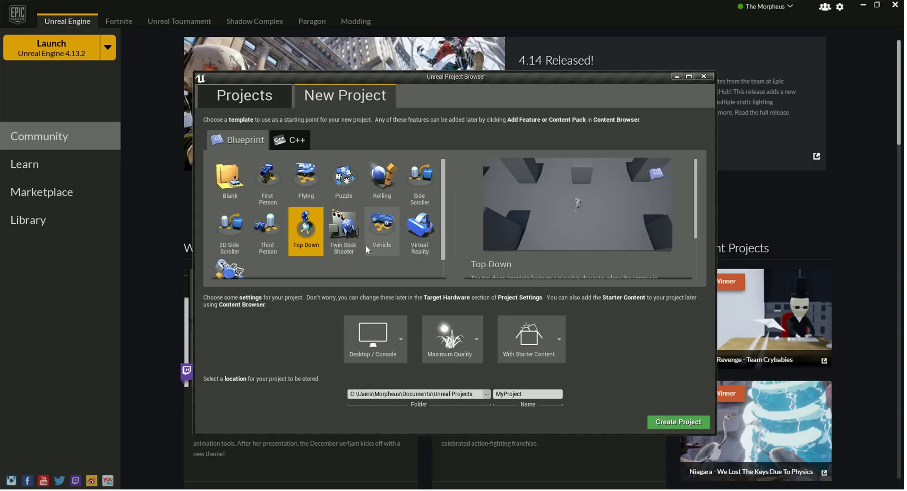
left_click(271, 234)
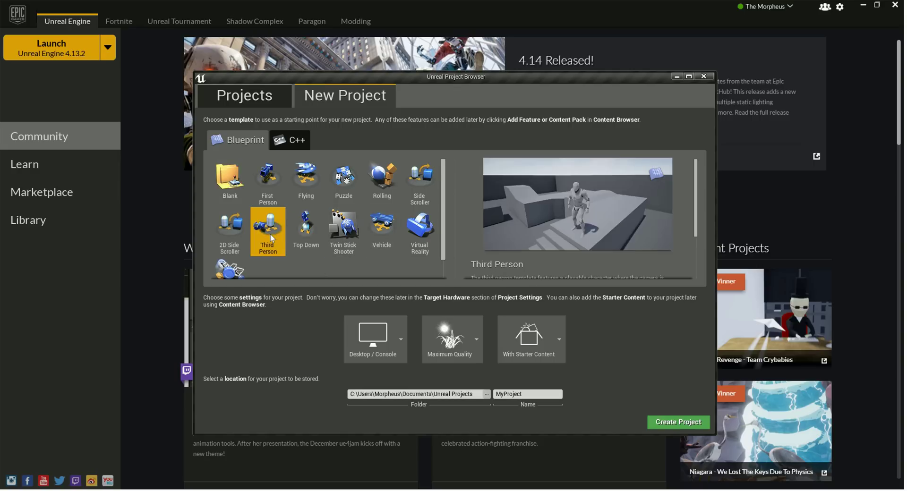
left_click(228, 234)
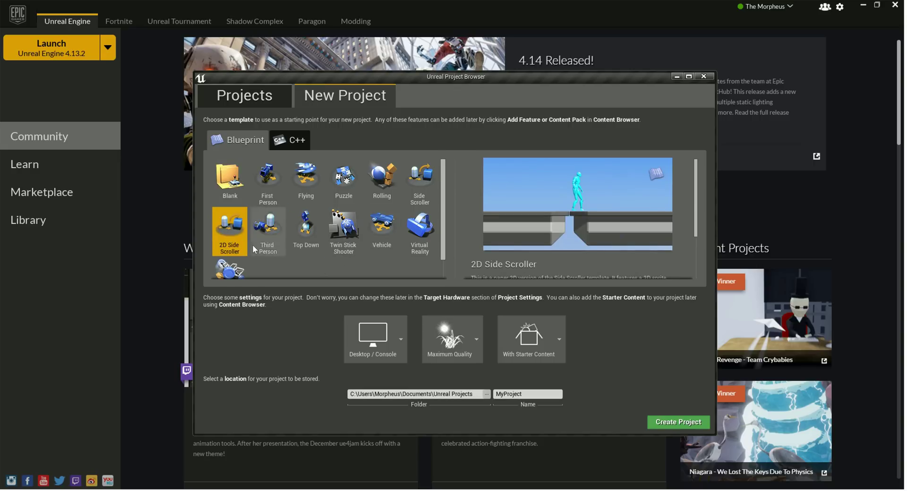
left_click(332, 181)
left_click(305, 181)
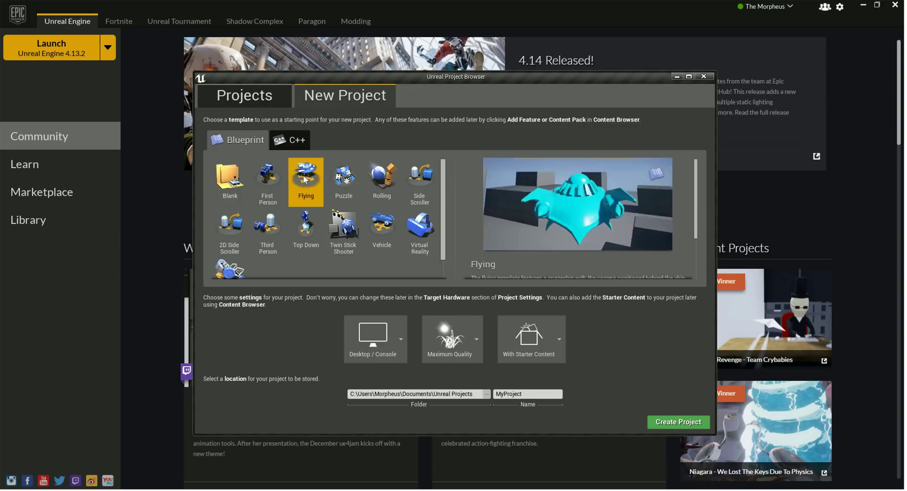
left_click(236, 186)
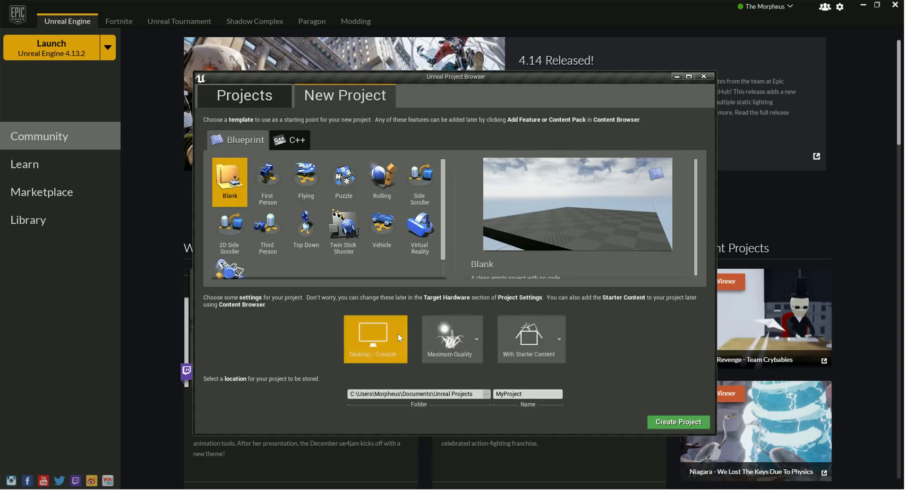
- Set the project target to Desktop / Console with Starter Content included, after briefly trying Mobile / Tablet
left_click(374, 339)
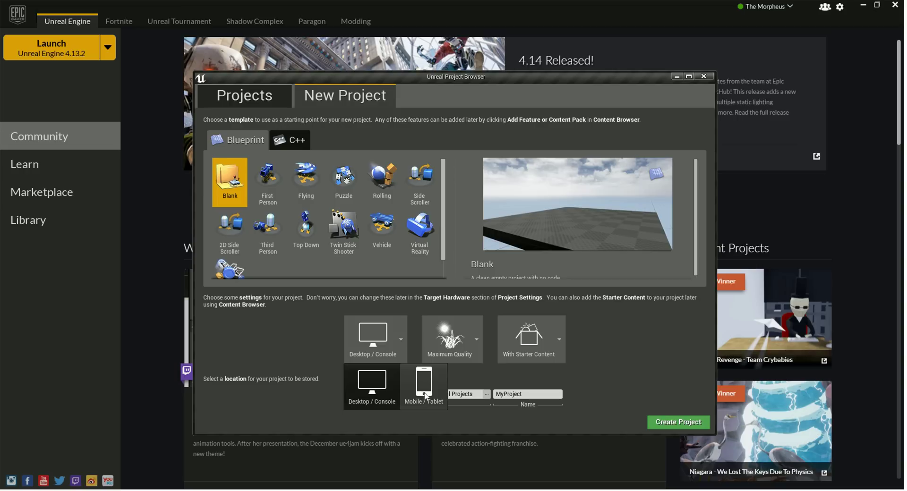
left_click(466, 340)
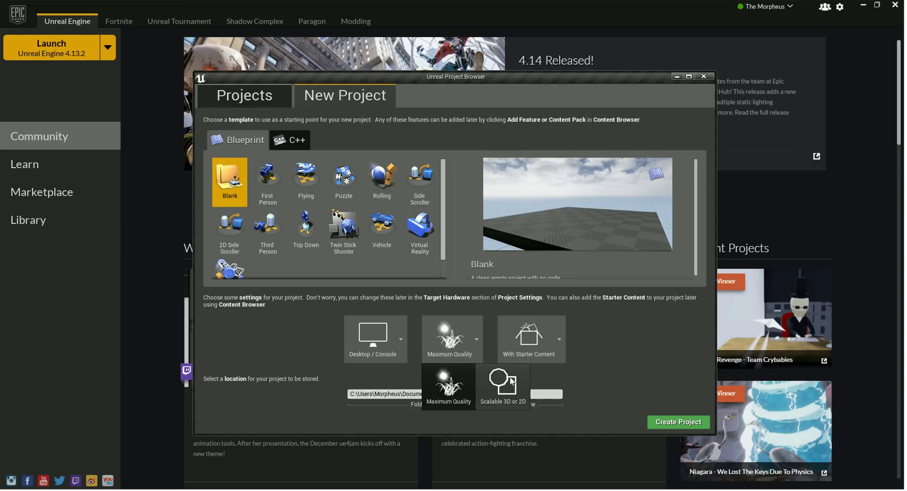
left_click(449, 341)
left_click(399, 340)
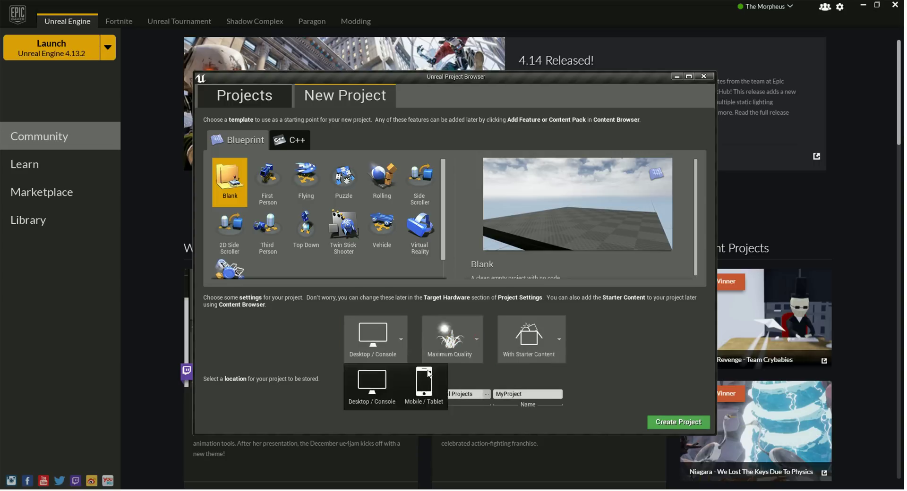
left_click(425, 385)
left_click(393, 342)
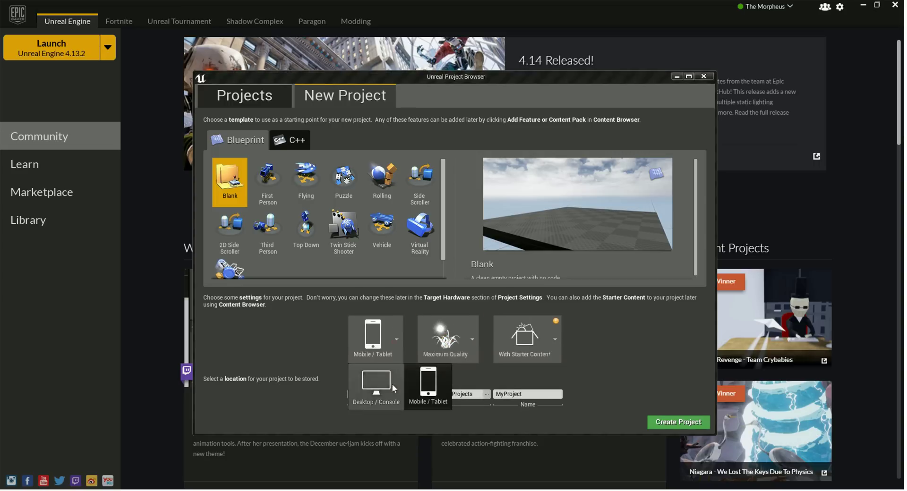
left_click(380, 384)
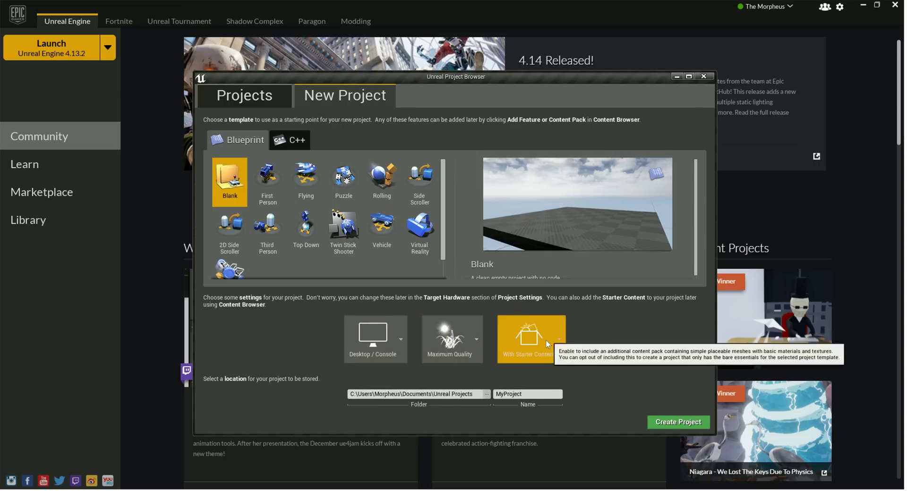
left_click(548, 338)
left_click(613, 334)
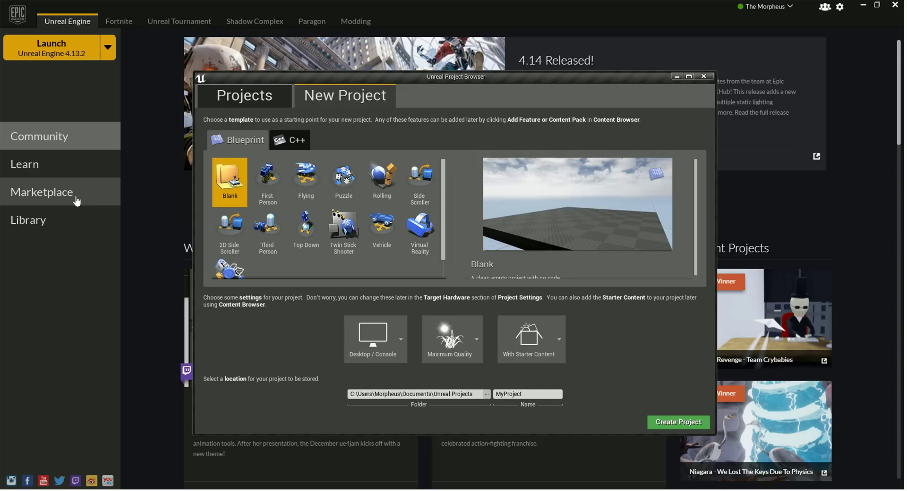
- Choose the Blank template and create the MyProject project
left_click(305, 180)
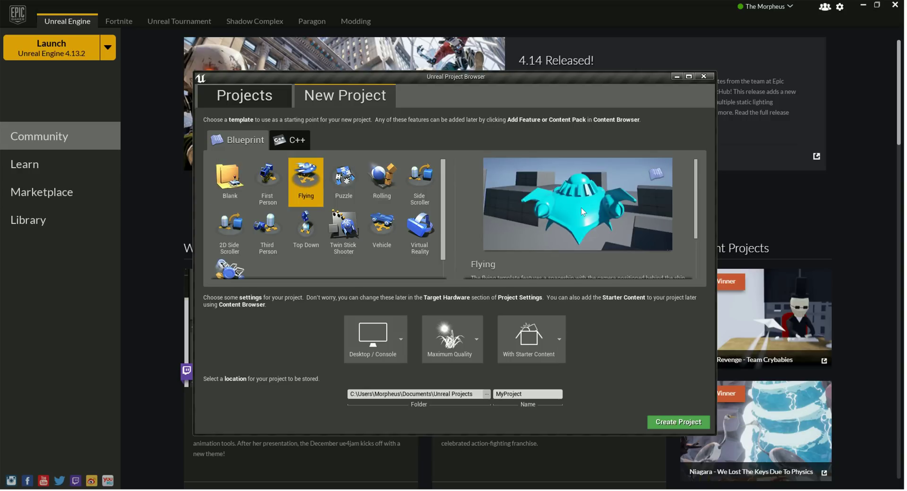
left_click(222, 183)
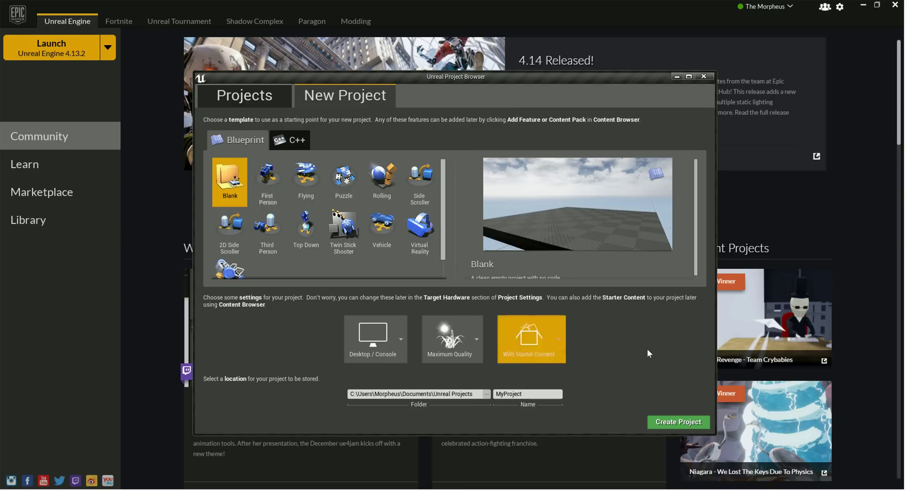
left_click(681, 423)
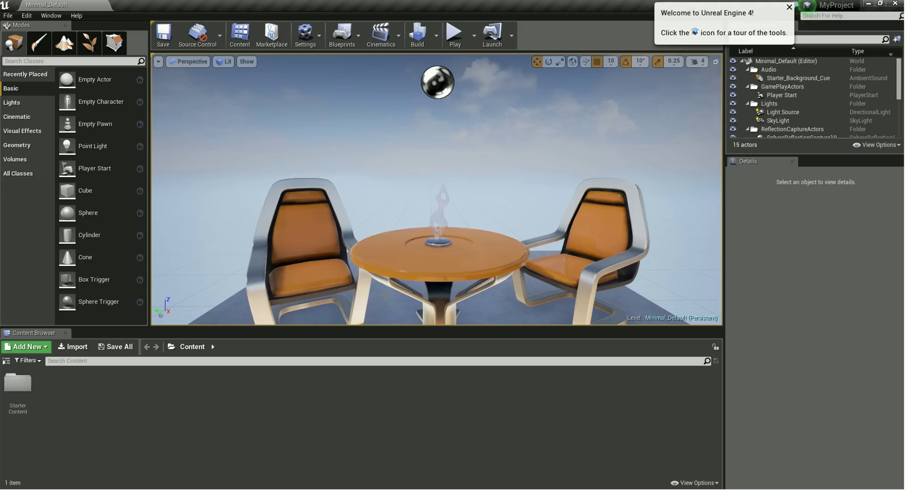
- Make the level viewport taller and wider, close the welcome message, and lengthen the World Outliner list
mouse_move(393, 330)
left_mouse_down()
mouse_move(398, 389)
mouse_move(400, 379)
left_mouse_up()
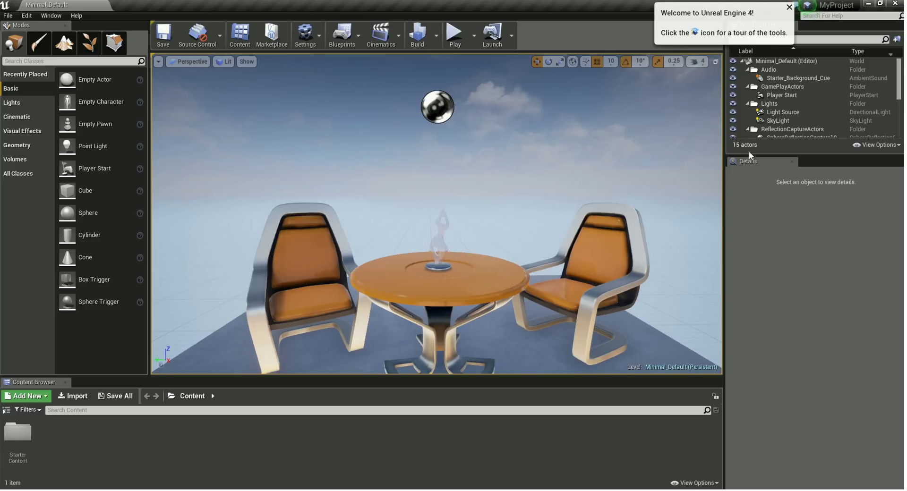
left_click_drag(725, 198, 758, 198)
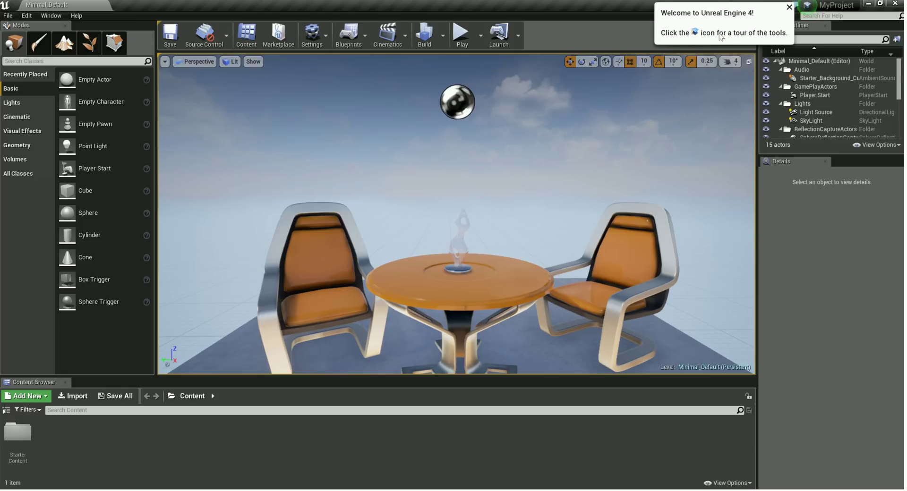
left_click(789, 7)
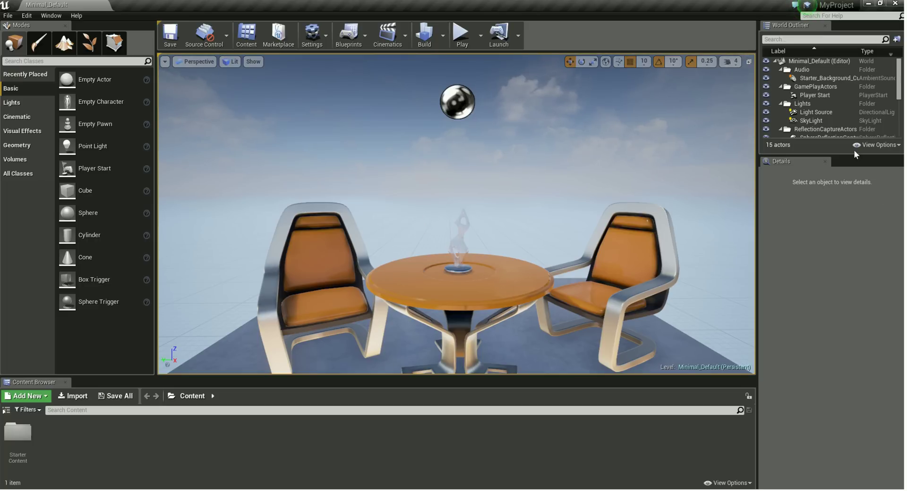
left_click_drag(853, 154, 856, 207)
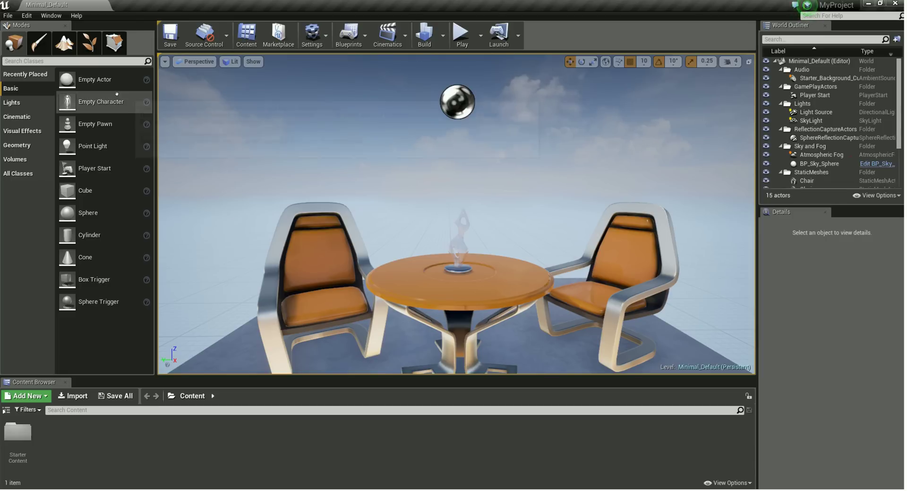
left_click(6, 16)
left_click(27, 15)
left_click(7, 15)
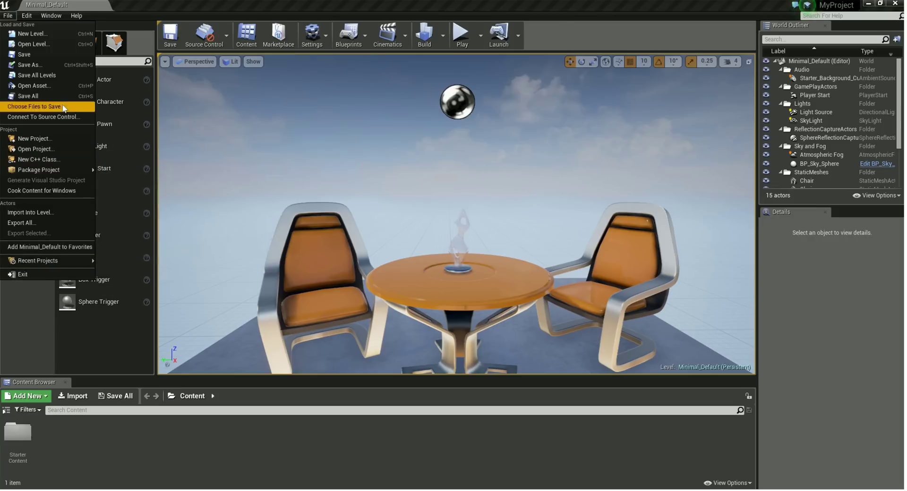
left_click(29, 17)
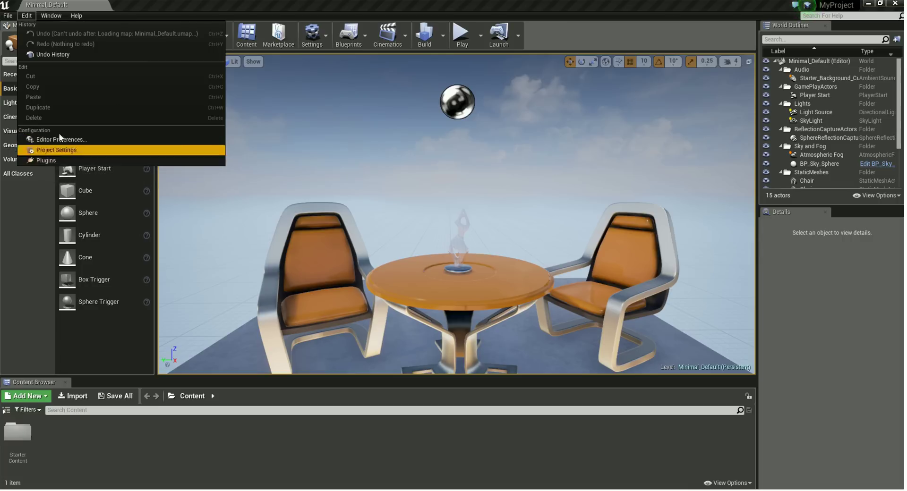
left_click(51, 16)
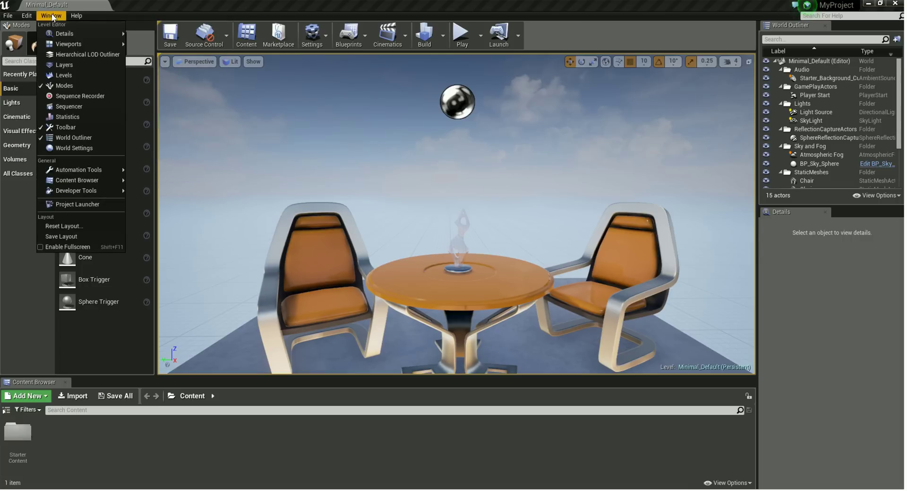
mouse_move(61, 37)
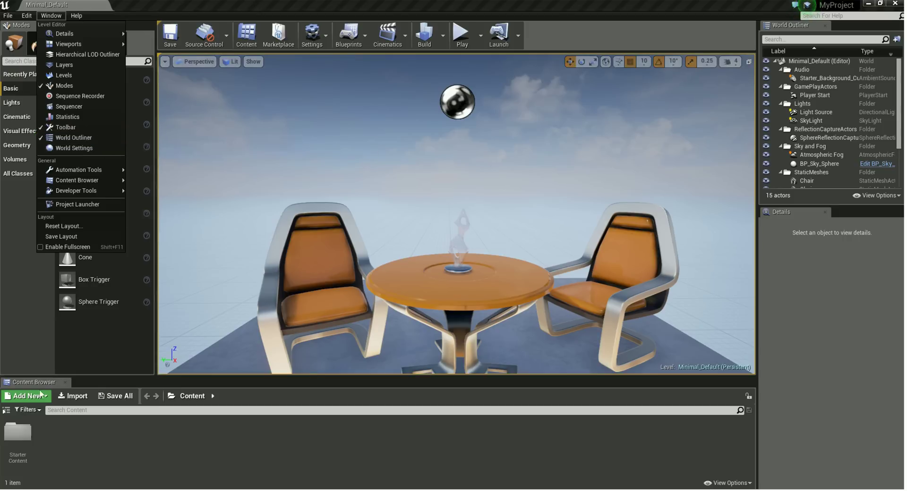
left_click(120, 382)
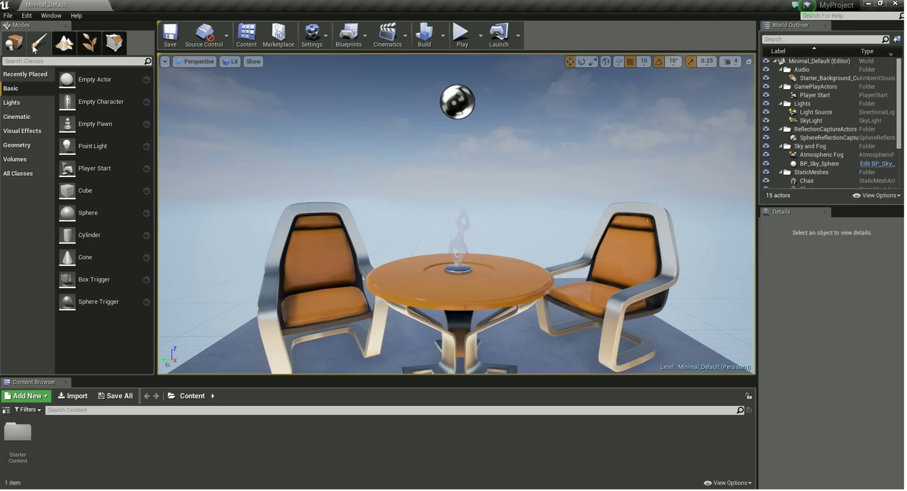
- Zoom and tilt the viewport over the floor, table, chairs and lights, then start Play in the editor
scroll(427, 224, "down", 5)
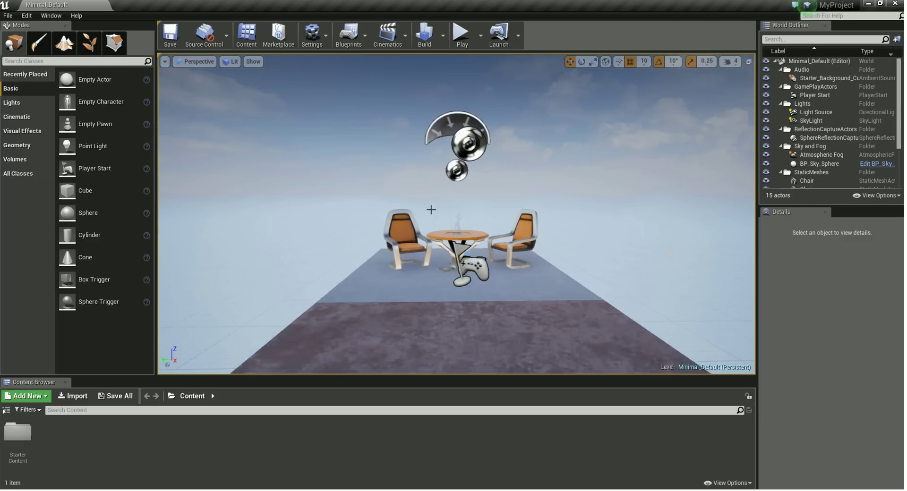
scroll(426, 224, "up", 3)
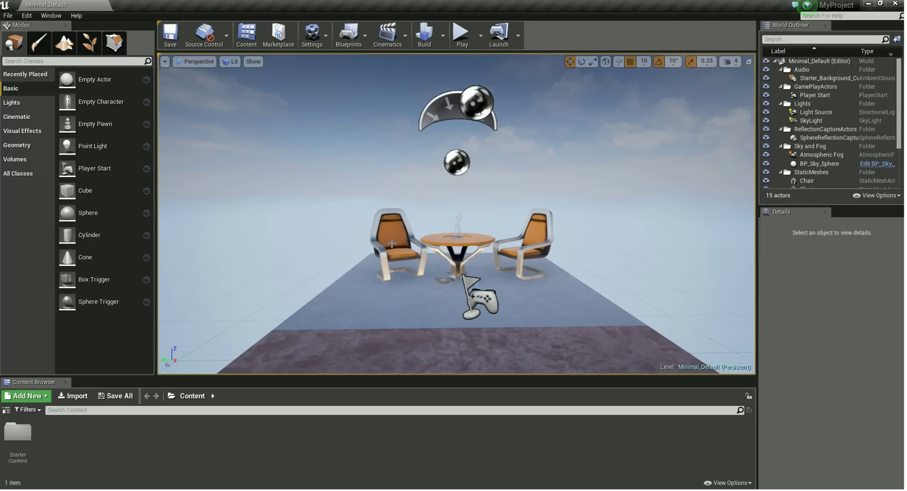
scroll(459, 229, "up", 2)
scroll(466, 246, "up", 1)
scroll(469, 248, "up", 1)
scroll(470, 251, "down", 2)
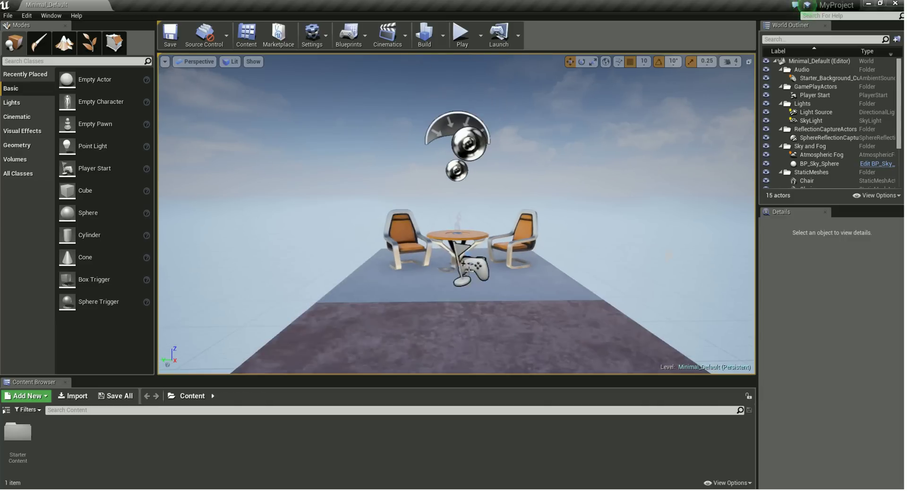
scroll(473, 269, "down", 1)
mouse_move(502, 254)
right_mouse_down()
mouse_move(500, 231)
mouse_move(486, 323)
right_mouse_up()
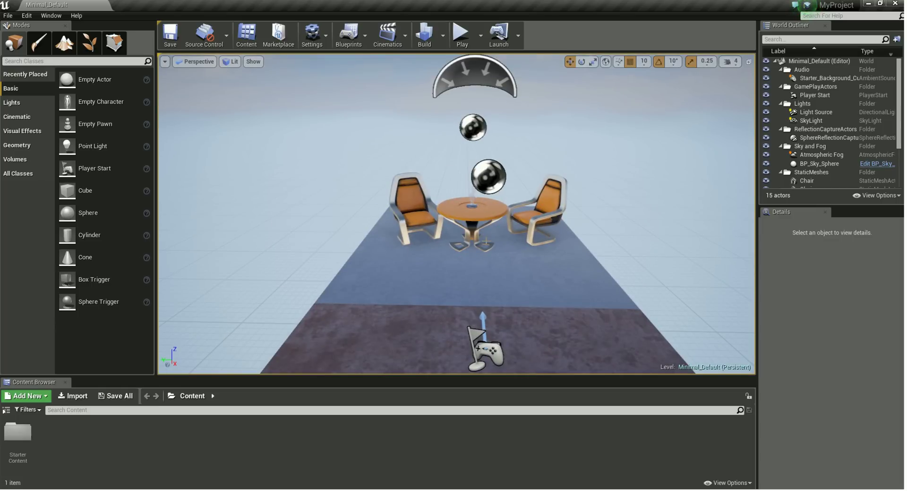
right_click_drag(501, 247, 466, 260)
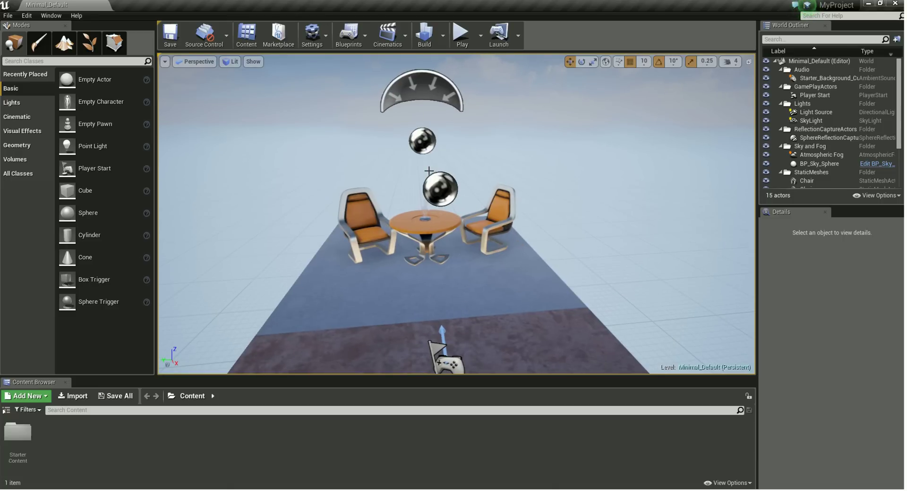
left_click(462, 42)
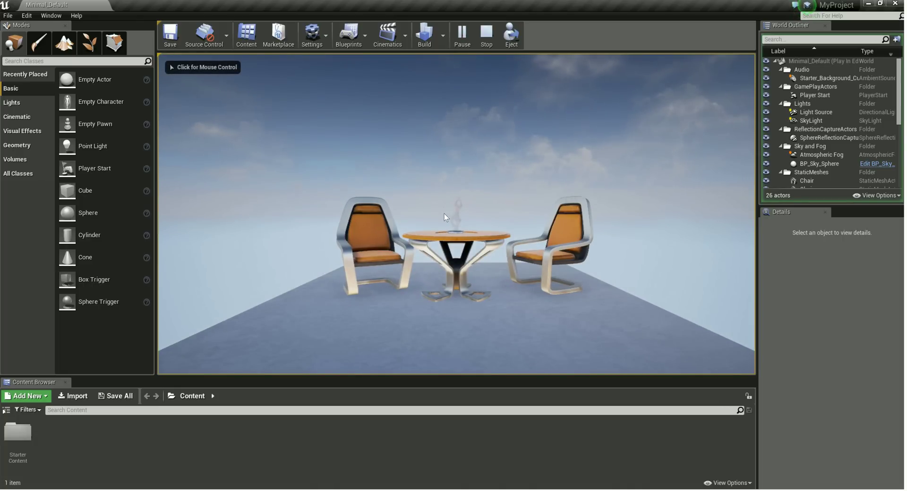
- Fly the game camera around the chairs and below the floor with W, S and Q, then end play with Esc
left_click(236, 248)
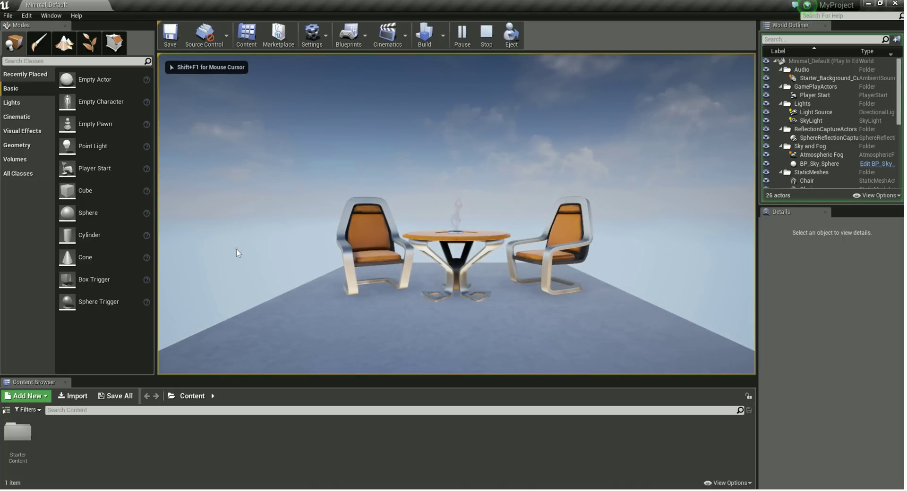
key("w")
key("s")
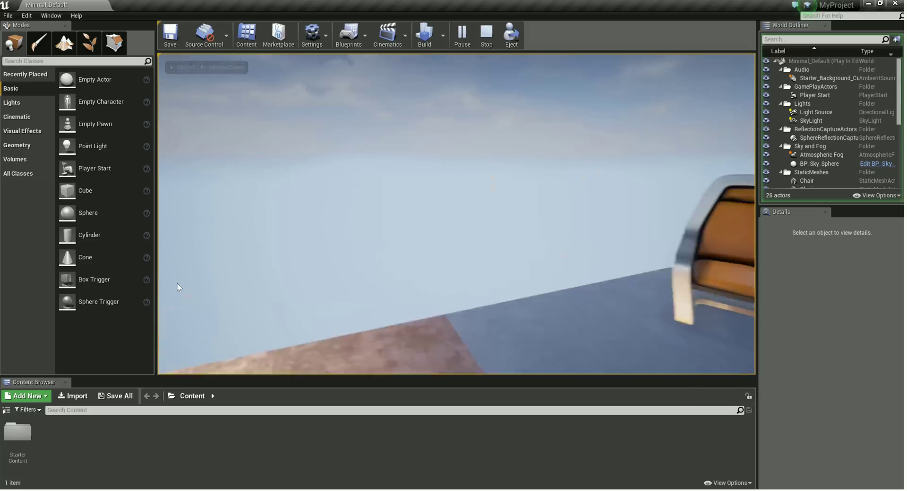
key("q")
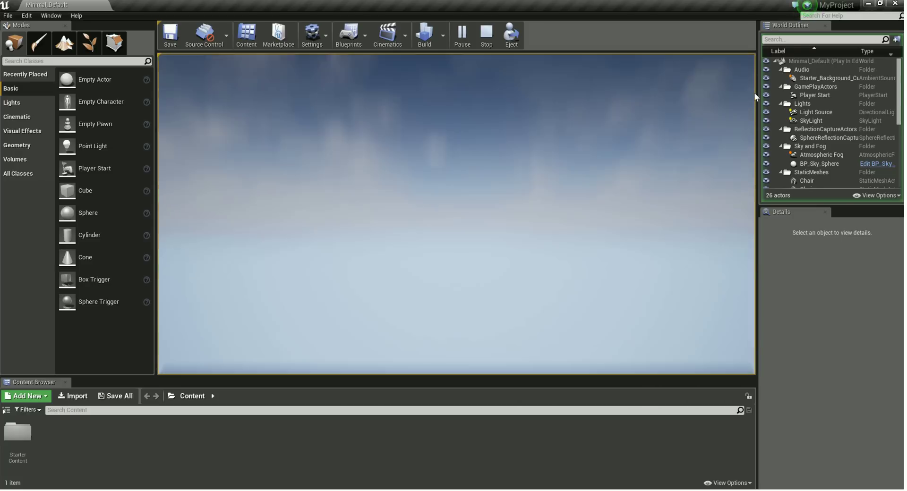
mouse_move(529, 106)
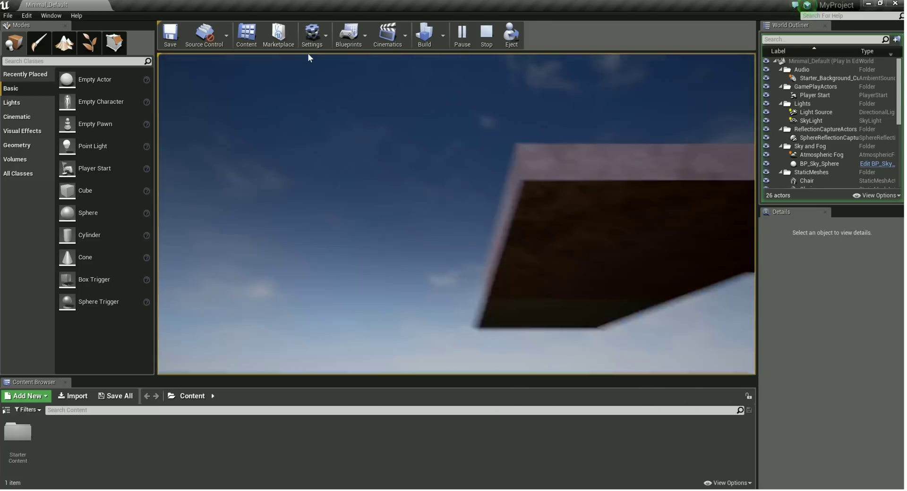
mouse_move(376, 61)
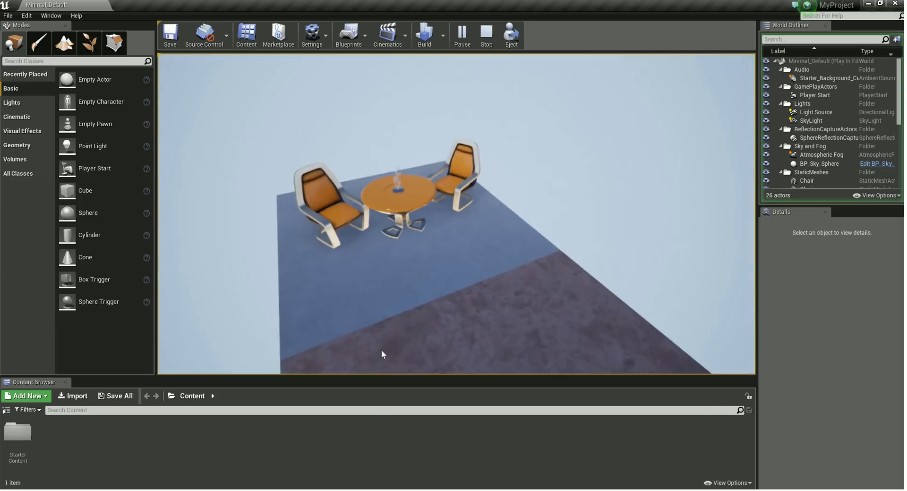
mouse_move(373, 313)
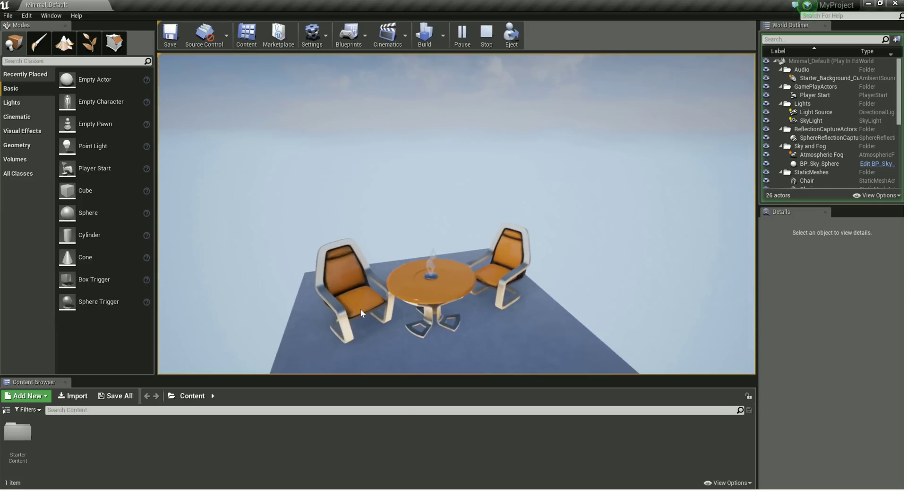
key("Escape")
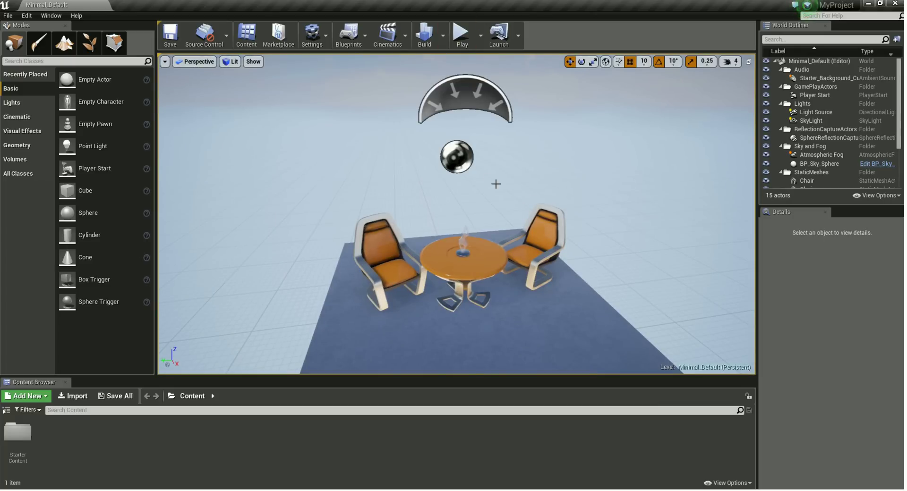
- Orbit the view over the table and chairs, then open the Play options and Launch device list
mouse_move(548, 260)
right_mouse_down()
mouse_move(540, 275)
mouse_move(534, 262)
right_mouse_up()
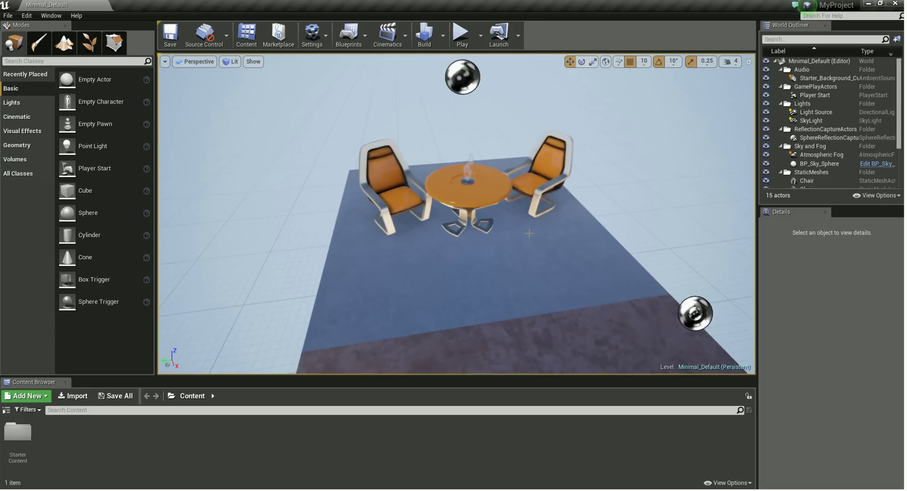
right_click_drag(448, 236, 471, 226)
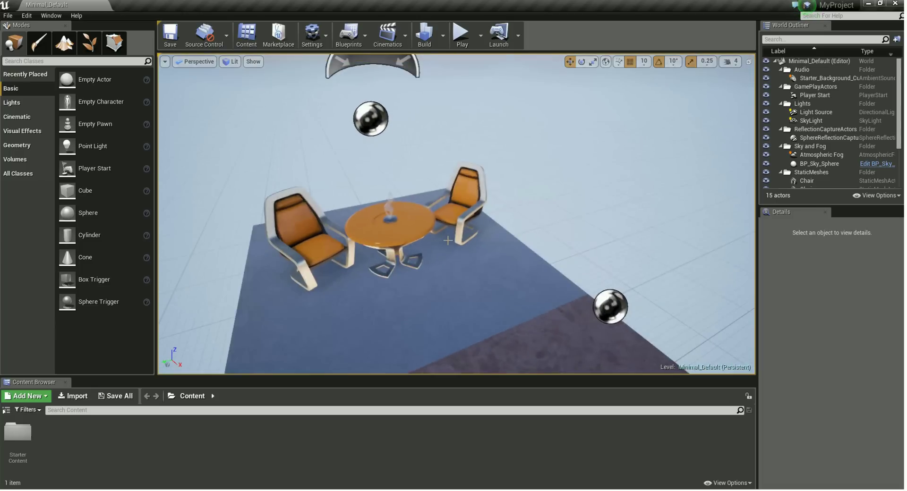
left_click(481, 35)
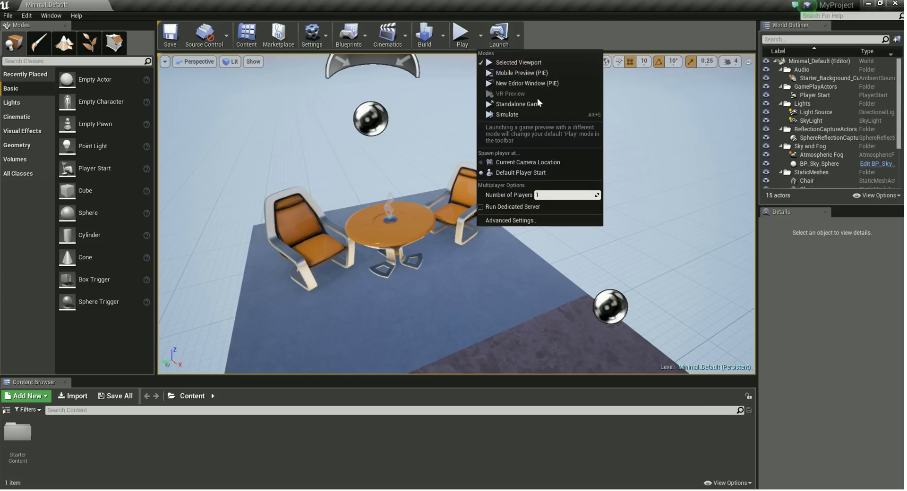
left_click(520, 32)
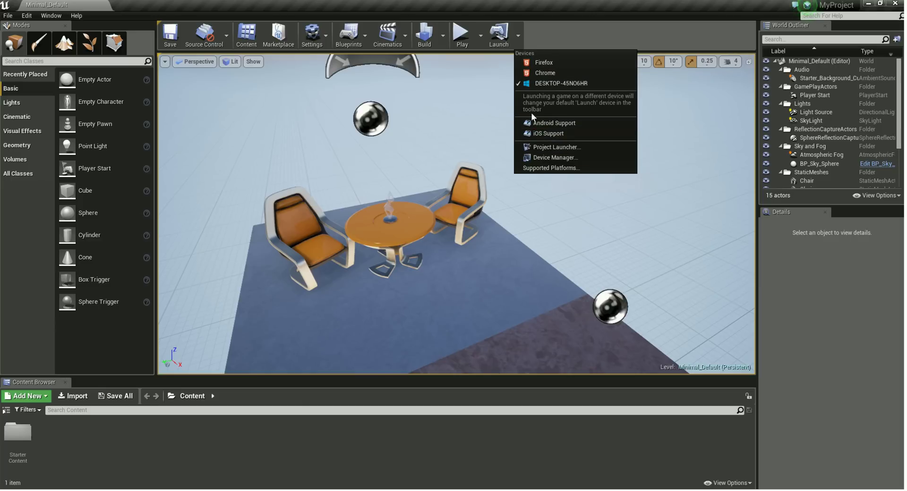
- Reopen the Play options, showing Selected Viewport and 1 player, then close them
left_click(481, 36)
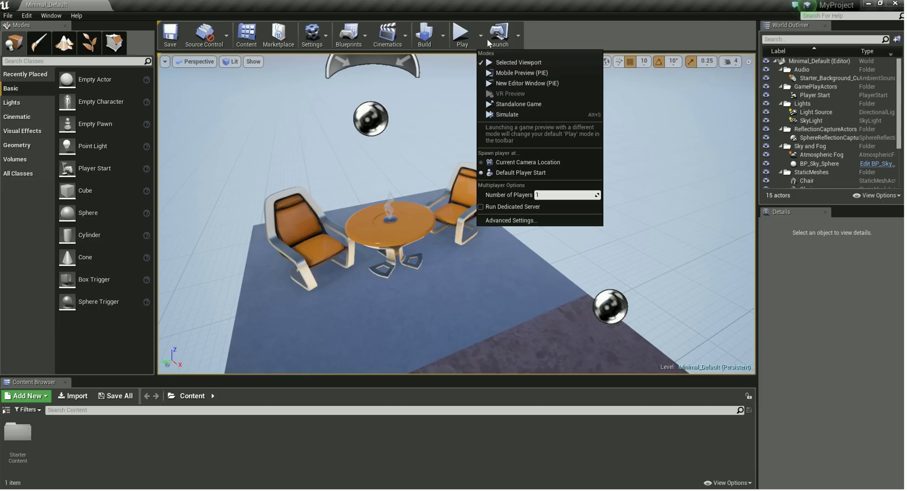
left_click(488, 43)
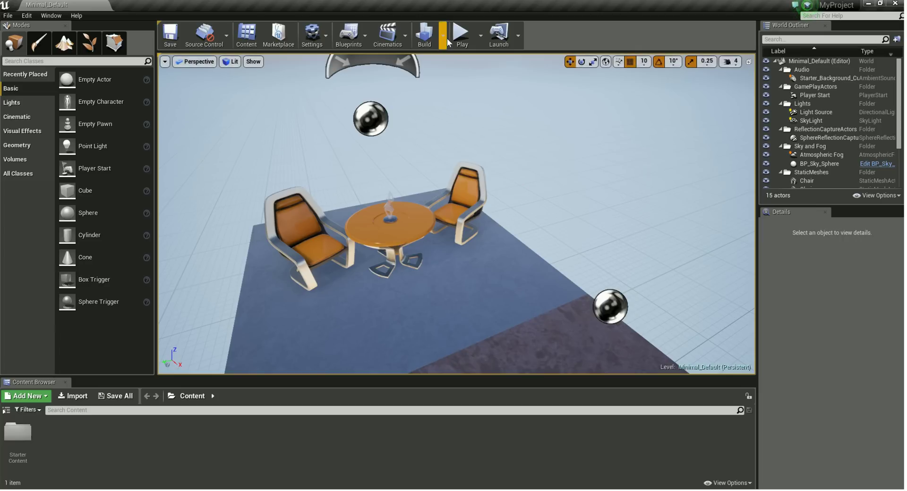
- Rotate the camera around the table scene to frame the whole floor, closing the Window menu unchanged
mouse_move(532, 199)
right_mouse_down()
mouse_move(540, 218)
mouse_move(510, 204)
right_mouse_up()
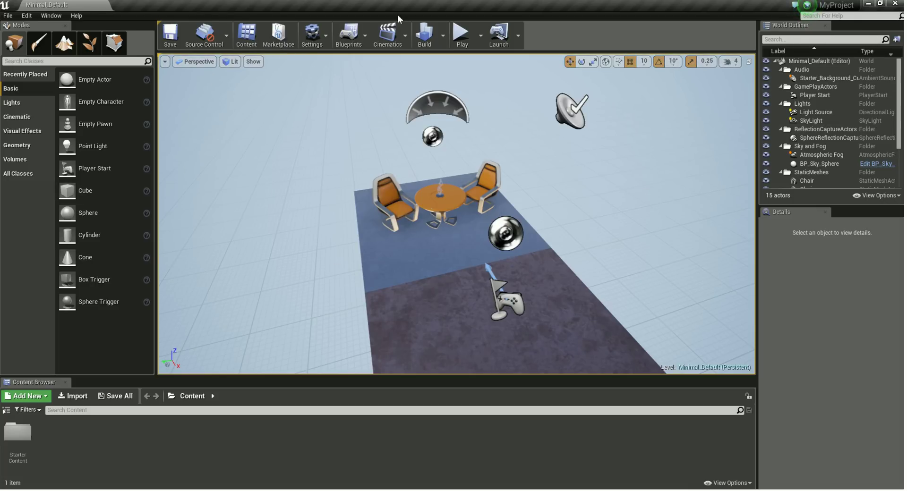
left_click(52, 15)
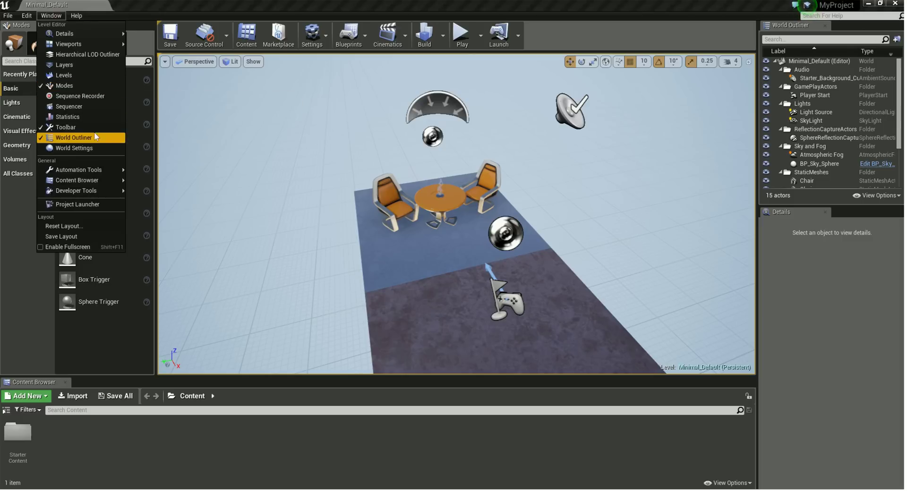
left_click(373, 7)
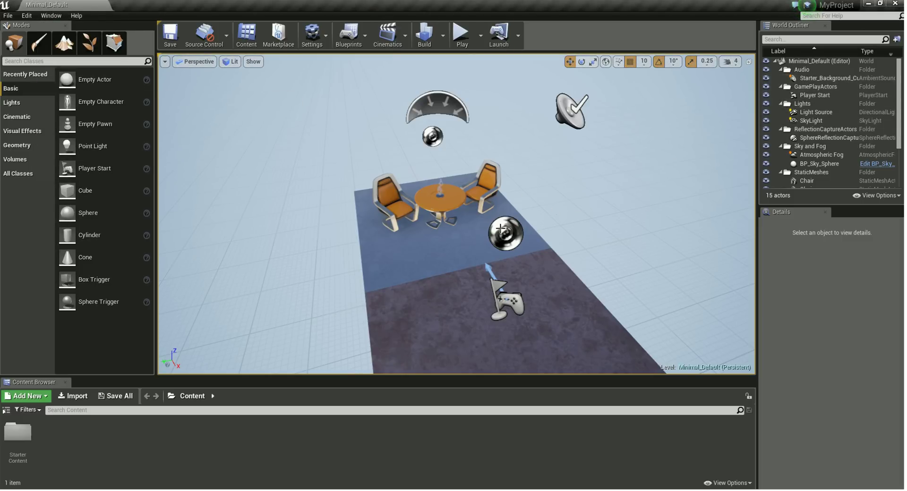
left_click_drag(527, 218, 520, 208)
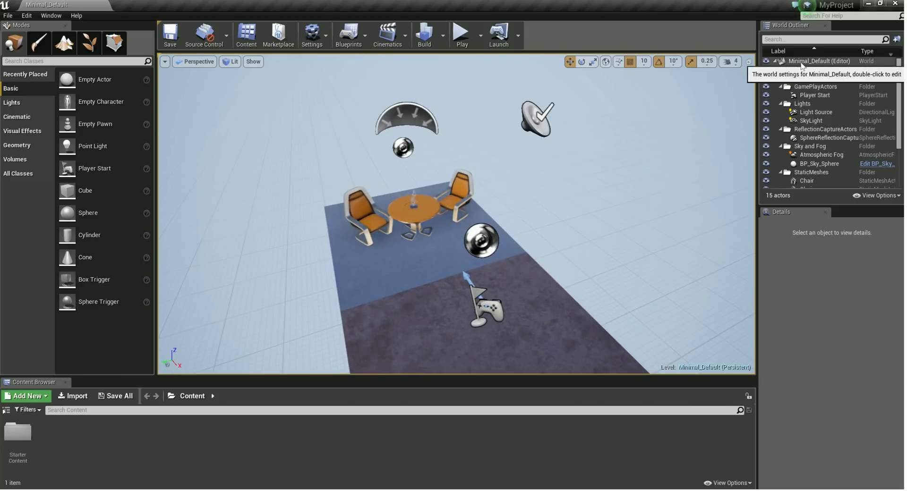
- Select Minimal_Default, Starter_Background_Cue, then Player Start (location 165, 0, 124.008) in the World Outliner
left_click(801, 62)
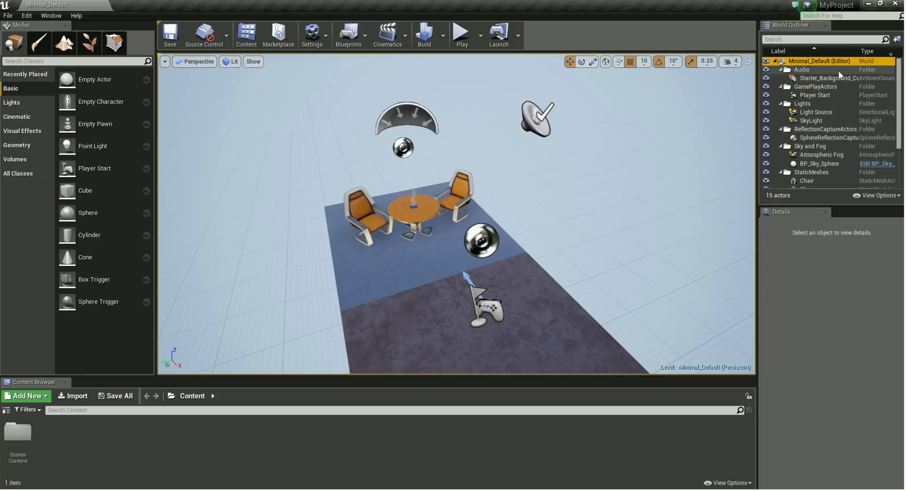
mouse_move(526, 204)
right_mouse_down()
mouse_move(617, 178)
mouse_move(657, 194)
mouse_move(575, 190)
right_mouse_up()
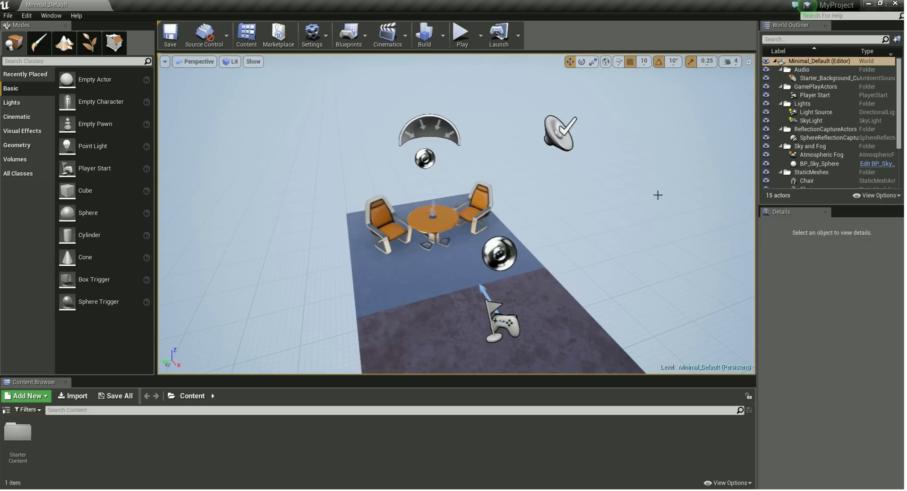
left_click(812, 78)
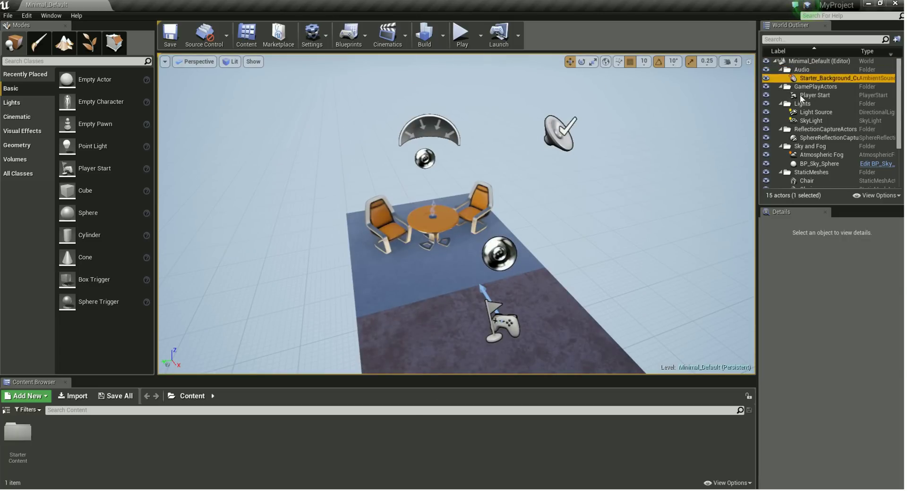
left_click(840, 92)
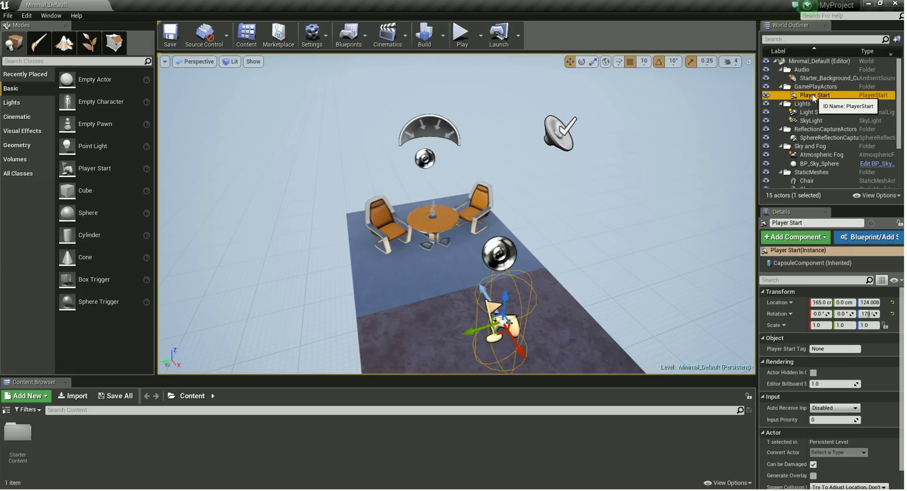
- Reselect the Player Start and move it to location 165, 10, 134.008 beside the table
left_click(825, 87)
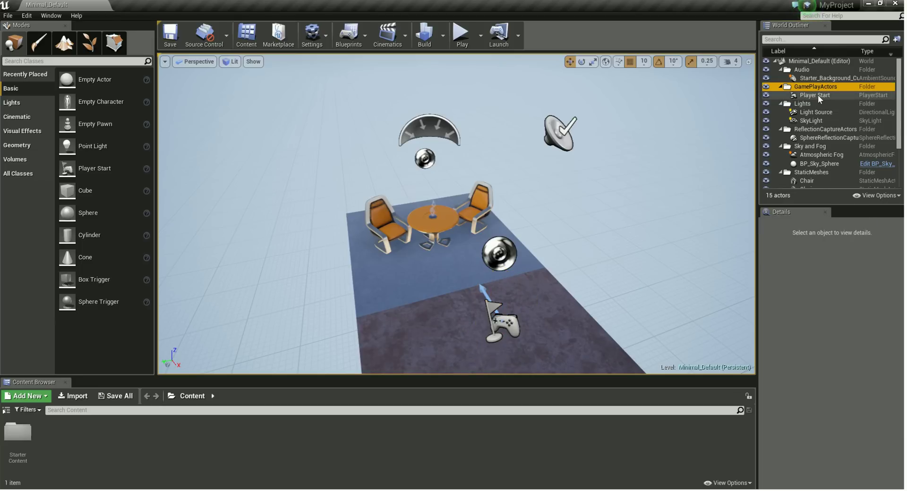
left_click(818, 93)
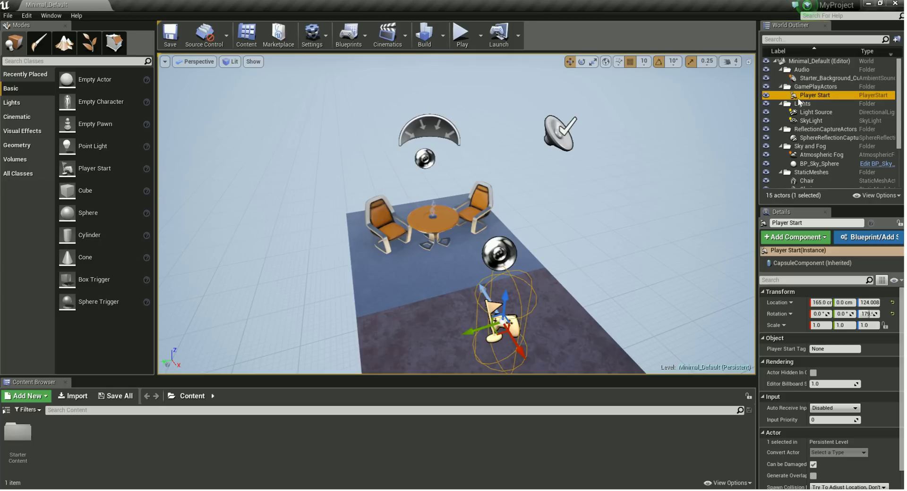
right_click_drag(562, 310, 564, 330)
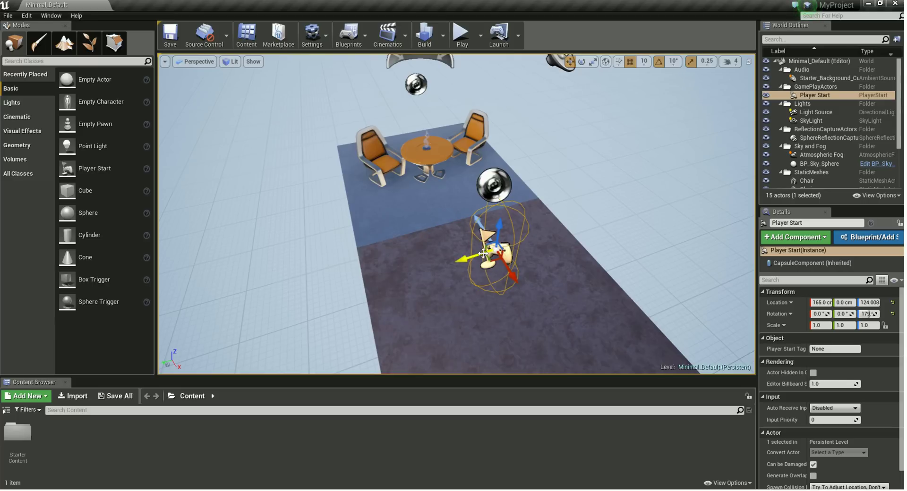
middle_click_drag(636, 188, 551, 254)
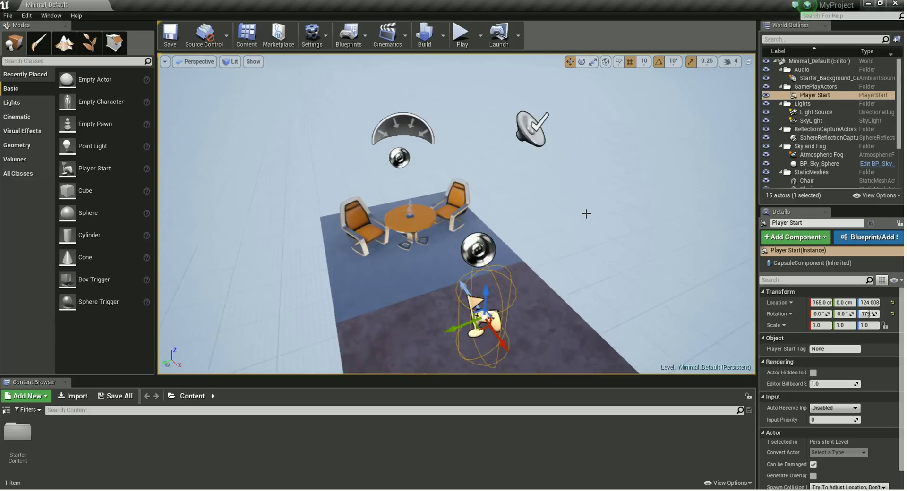
left_click_drag(466, 310, 448, 313)
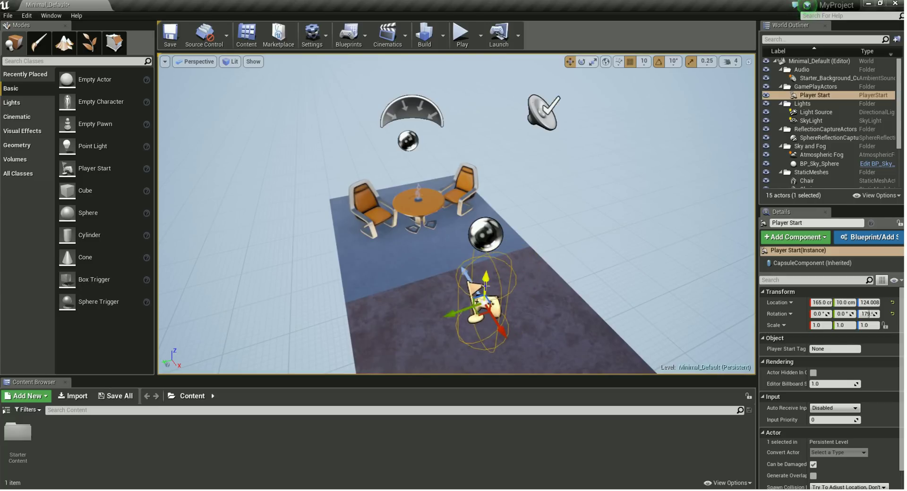
mouse_move(486, 283)
left_mouse_down()
mouse_move(500, 235)
mouse_move(487, 279)
left_mouse_up()
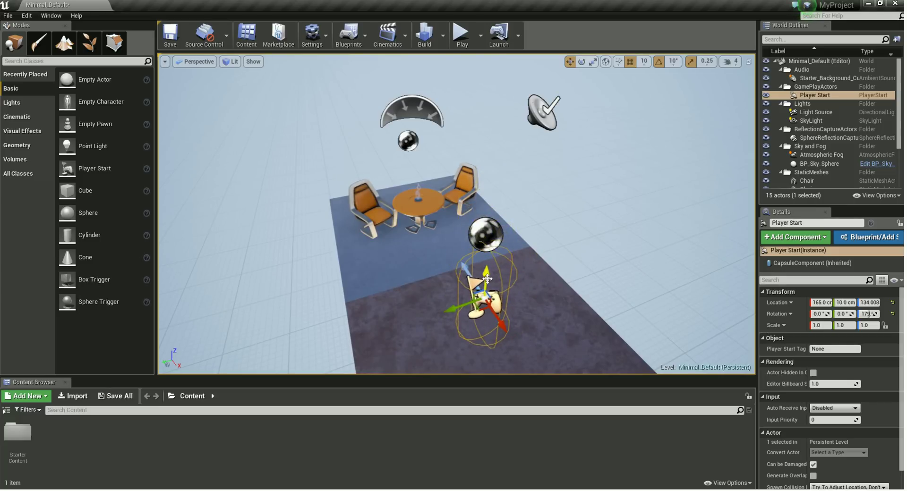
- Select and frame the Light Source and the SkyLight in the Lights folder
left_click(819, 114)
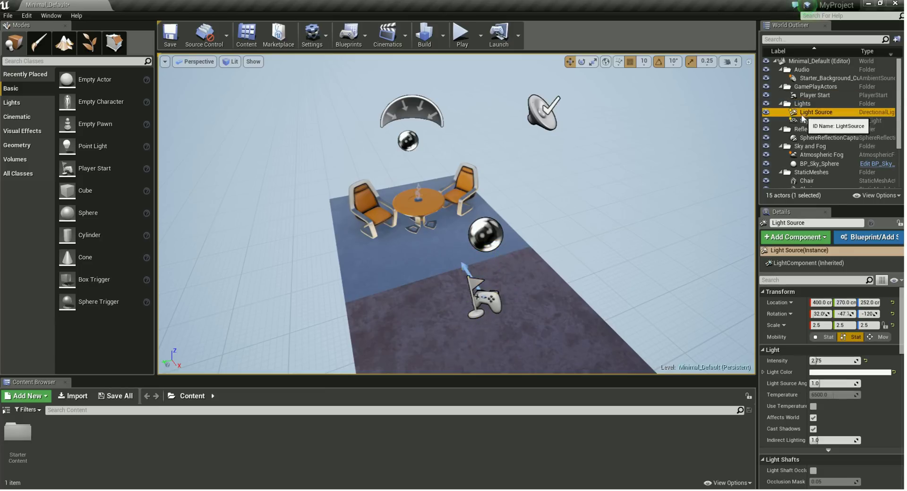
key("f")
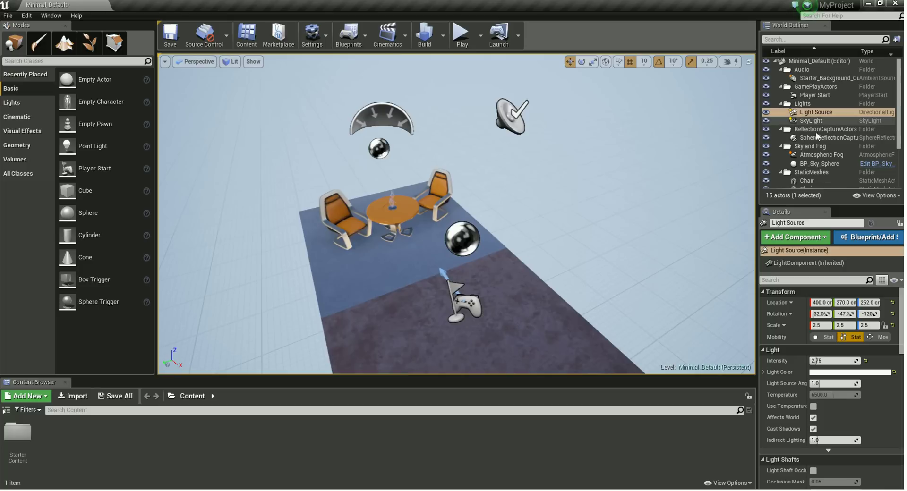
left_click(815, 121)
key("f")
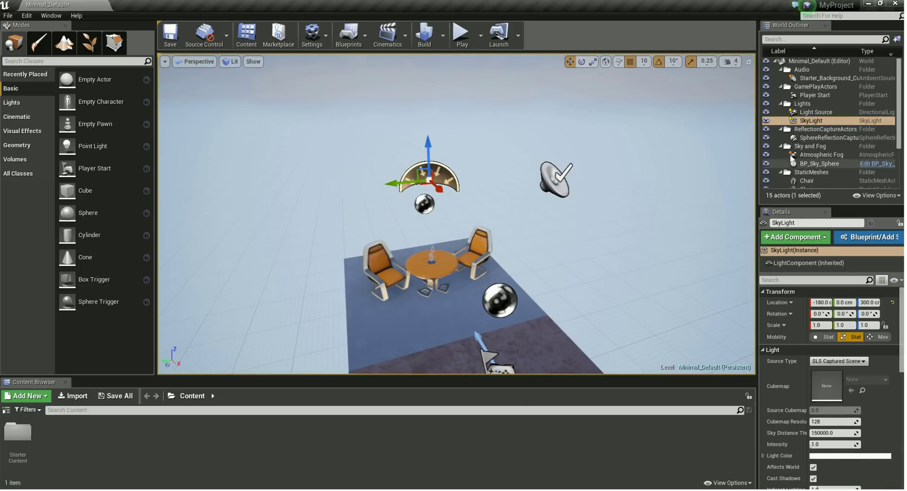
left_click(796, 106)
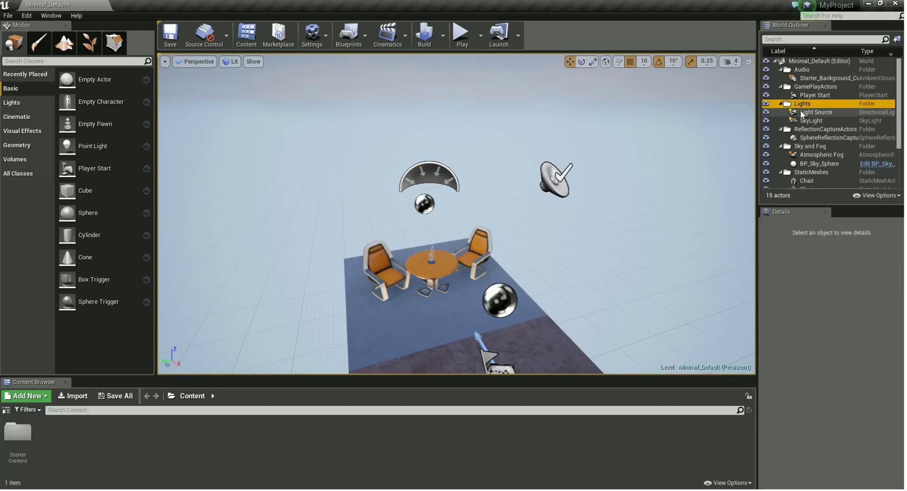
- Frame the SphereReflectionCapture, Atmospheric Fog and BP_Sky_Sphere, with Sun Brightness 75.0
left_click(816, 139)
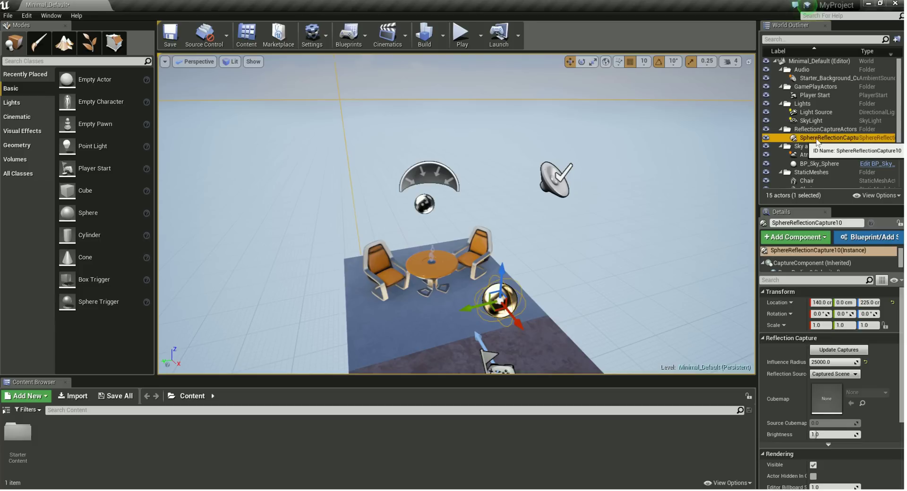
key("f")
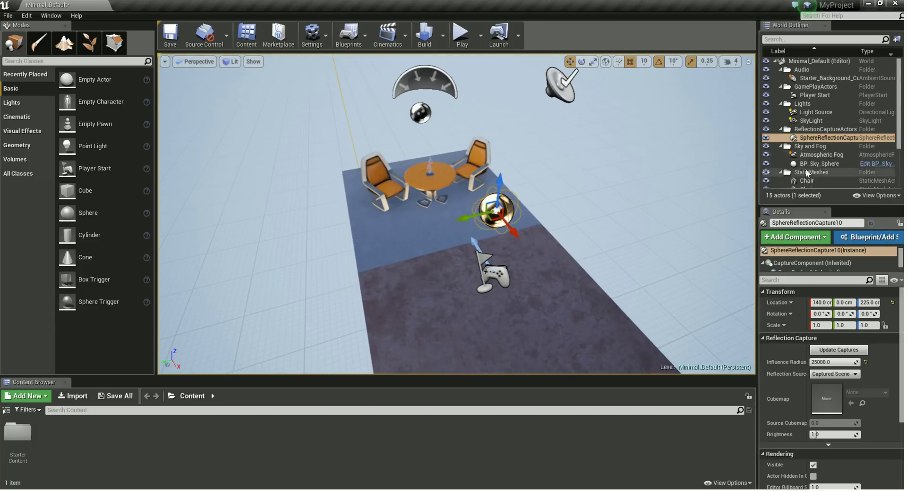
left_click(824, 155)
key("f")
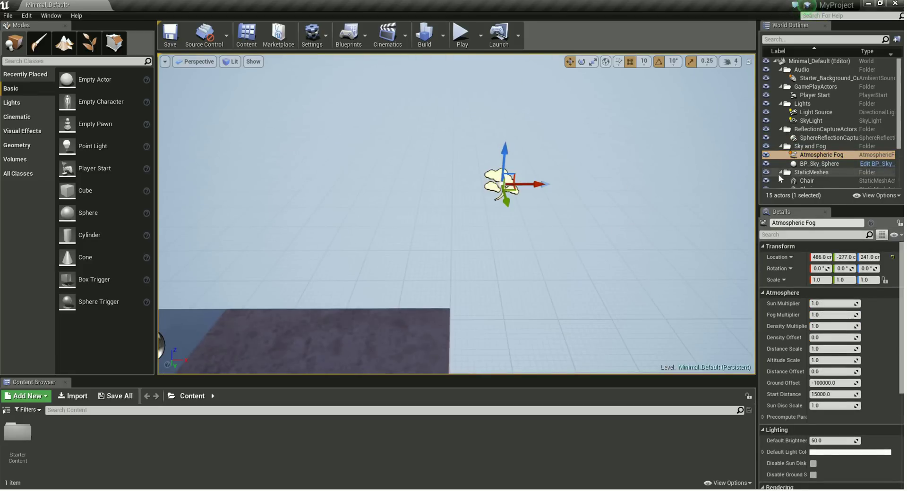
left_click(820, 163)
key("f")
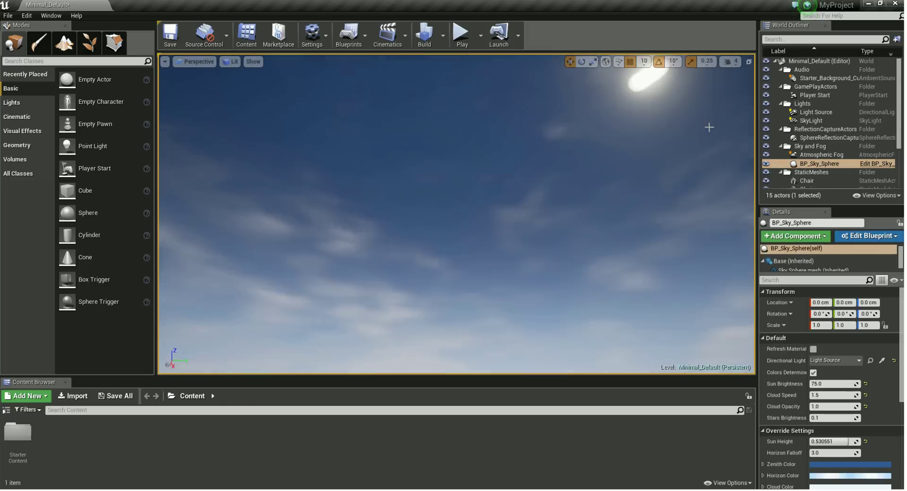
mouse_move(709, 127)
right_mouse_down()
mouse_move(619, 118)
mouse_move(409, 230)
right_mouse_up()
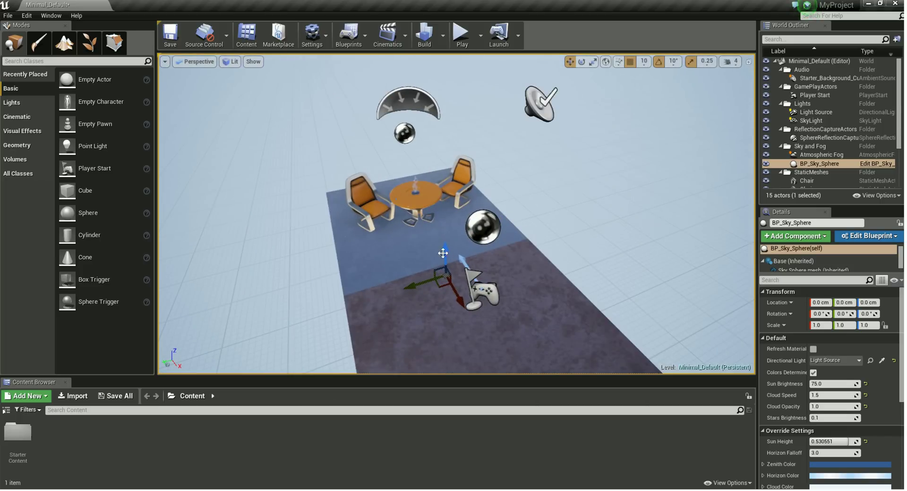
mouse_move(440, 235)
right_mouse_down()
mouse_move(399, 266)
mouse_move(424, 261)
mouse_move(428, 206)
mouse_move(439, 258)
right_mouse_up()
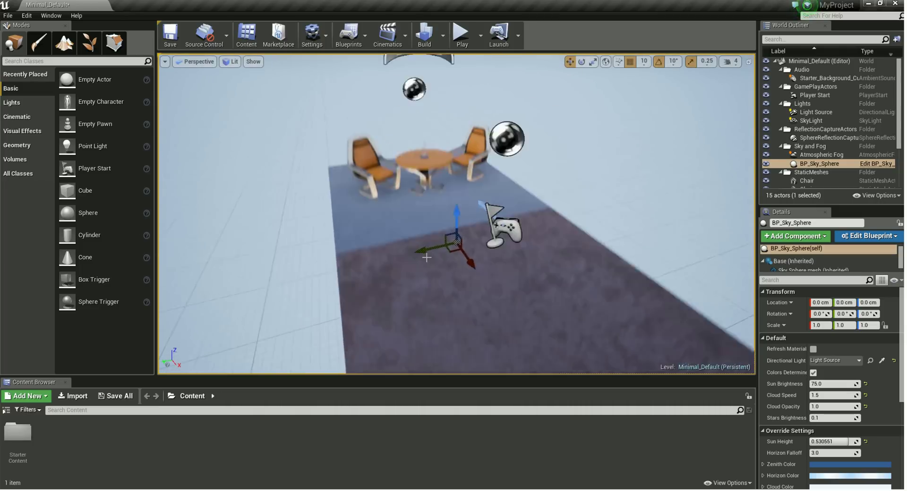
left_click_drag(365, 261, 418, 278)
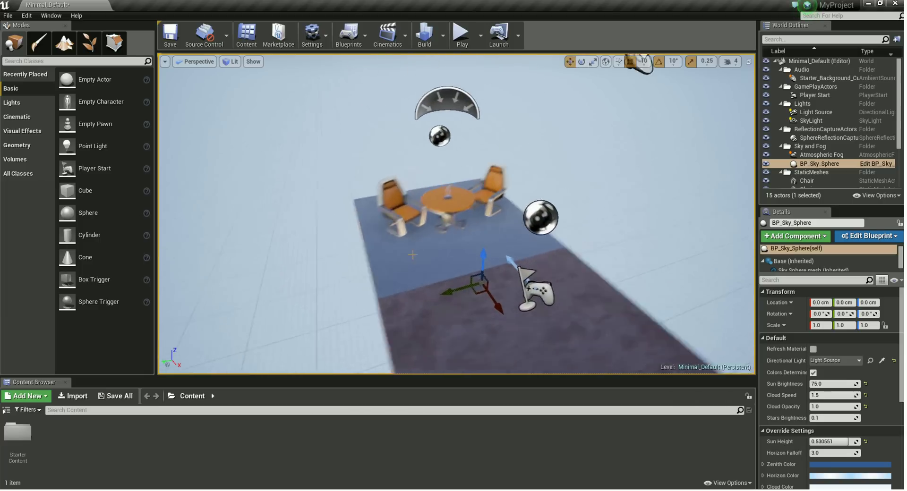
right_click_drag(418, 278, 422, 251)
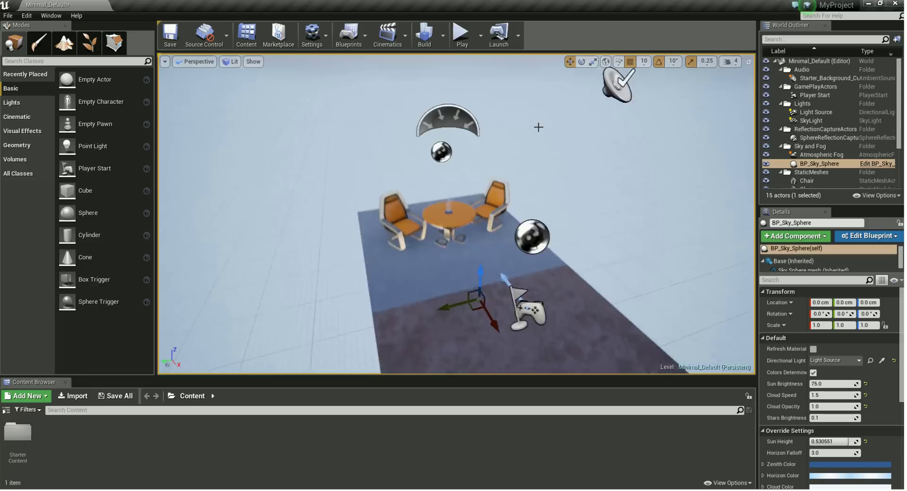
scroll(548, 159, "up", 5)
scroll(545, 158, "down", 5)
scroll(521, 200, "up", 2)
scroll(561, 186, "down", 2)
scroll(464, 218, "down", 3)
scroll(518, 201, "up", 4)
scroll(512, 213, "up", 4)
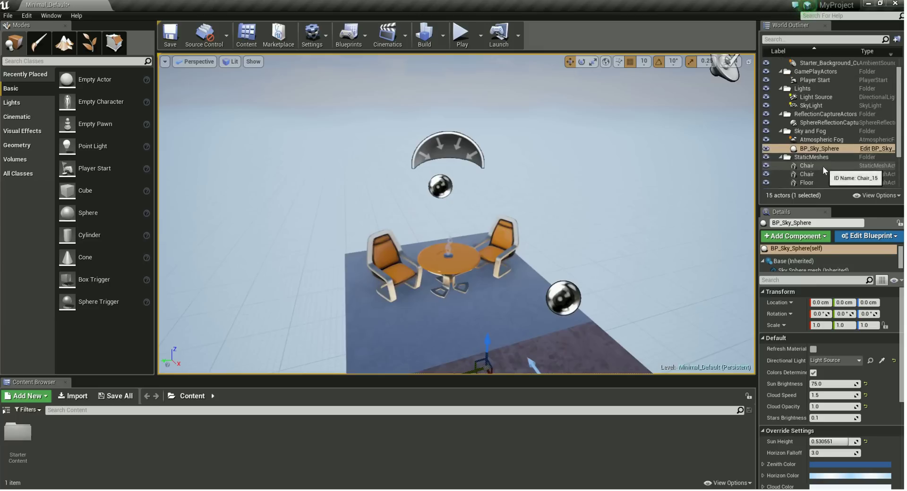
scroll(823, 166, "down", 2)
scroll(831, 144, "down", 1)
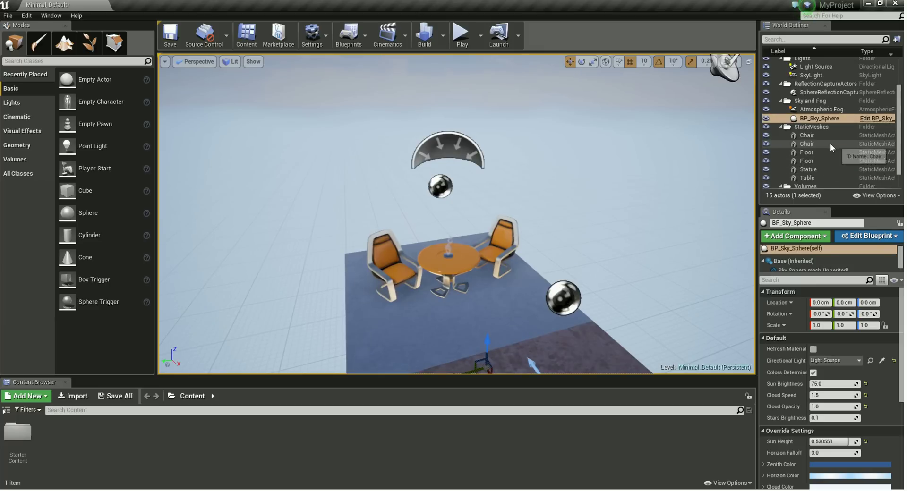
scroll(829, 143, "down", 1)
left_click(819, 120)
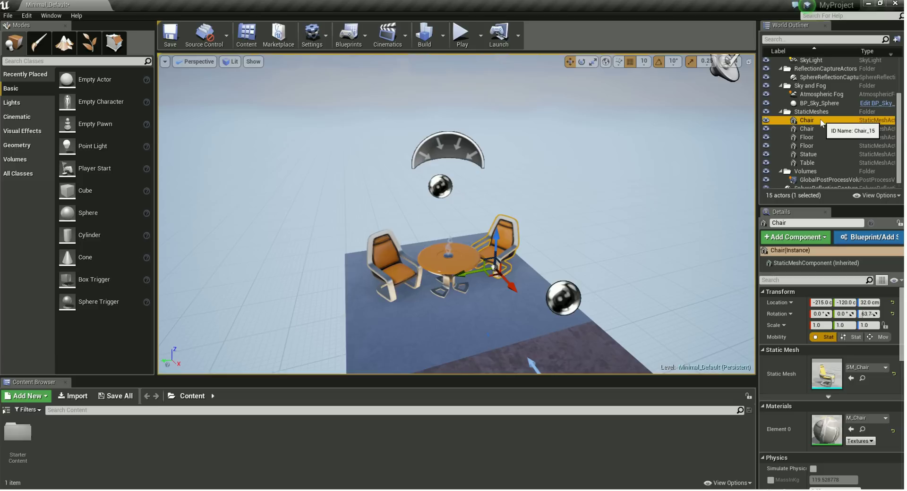
- Select the left chair, then the first Floor piece, and focus the view on it
mouse_move(558, 245)
right_mouse_down()
mouse_move(587, 246)
mouse_move(591, 231)
right_mouse_up()
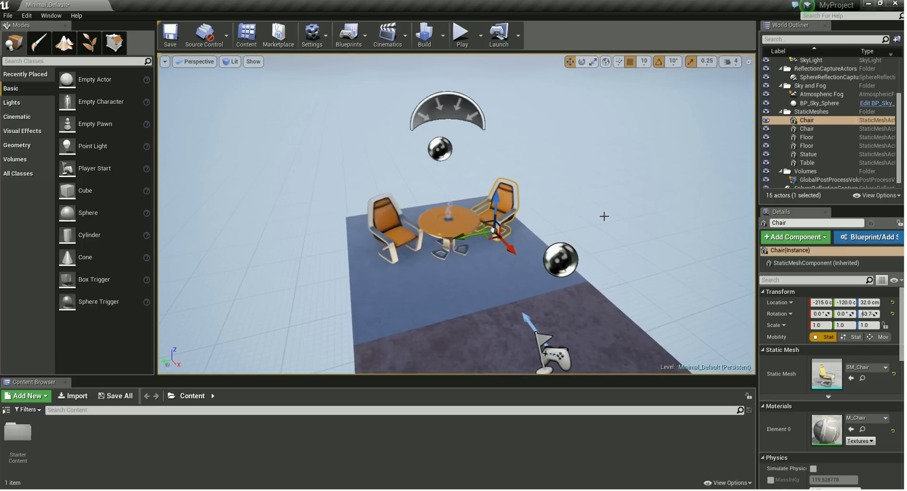
left_click(815, 129)
left_click(817, 137)
double_click(817, 137)
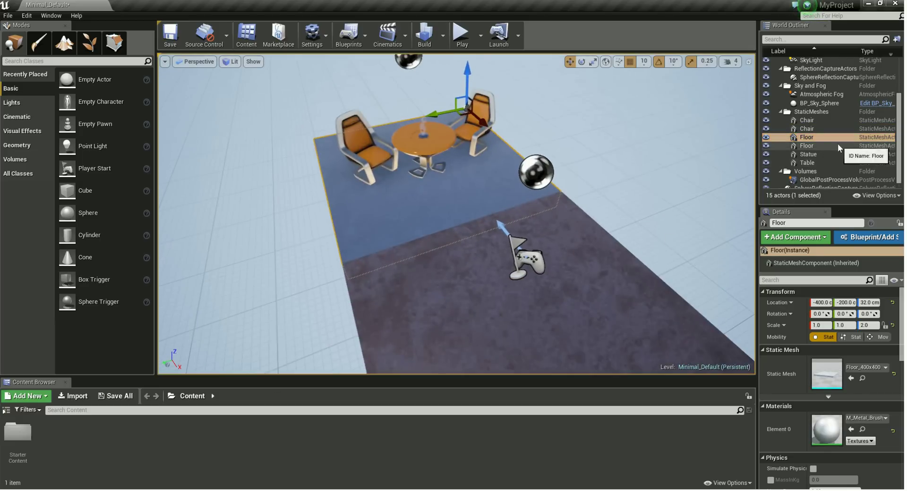
- Compare both Floors, ending on the copper Floor_400x400 at 0, -200, 32
left_click(838, 145)
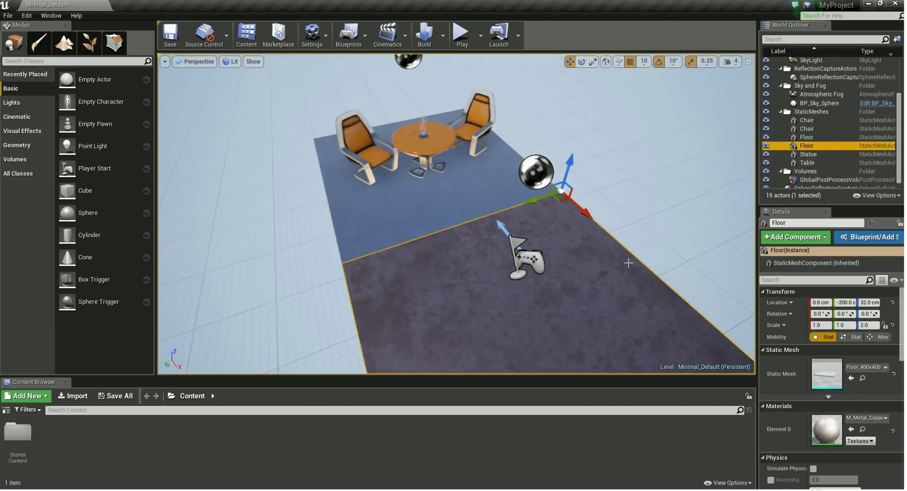
left_click(833, 137)
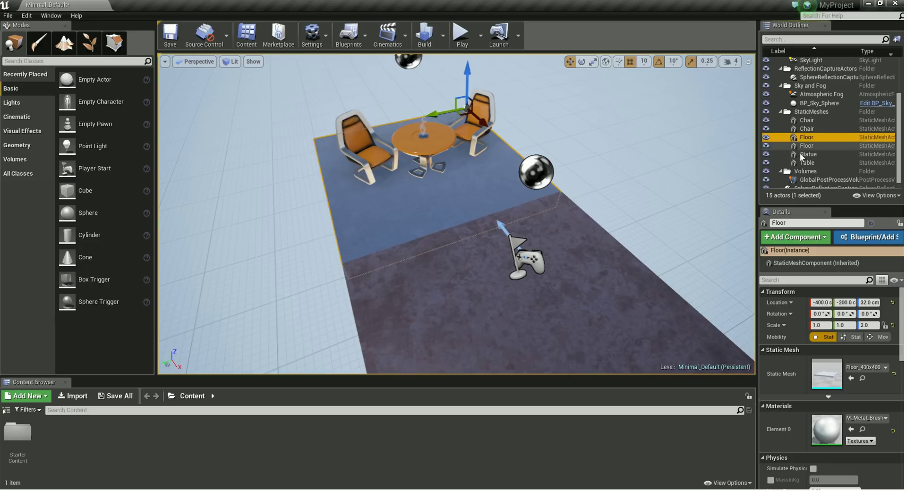
left_click(822, 146)
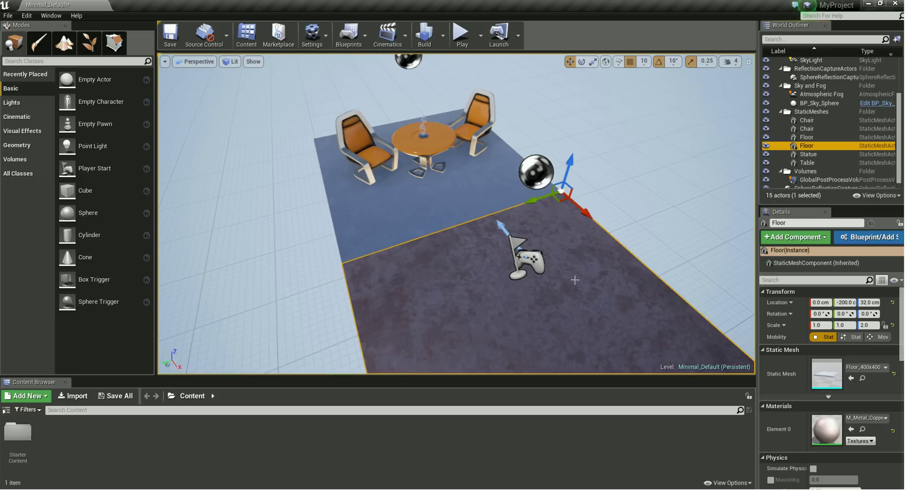
left_click_drag(540, 296, 561, 265)
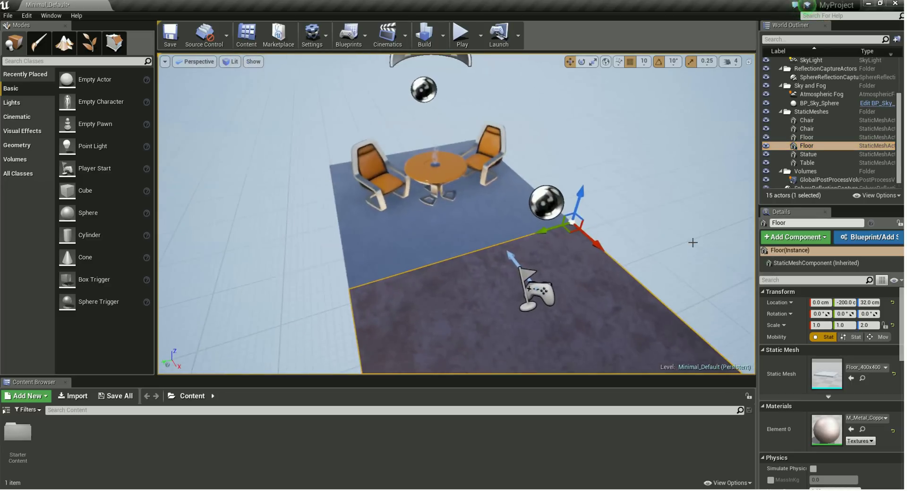
- Select the Statue, then the Table: location -180, 0, 32, mesh SM_TableRound, material M_TableRound
left_click(840, 153)
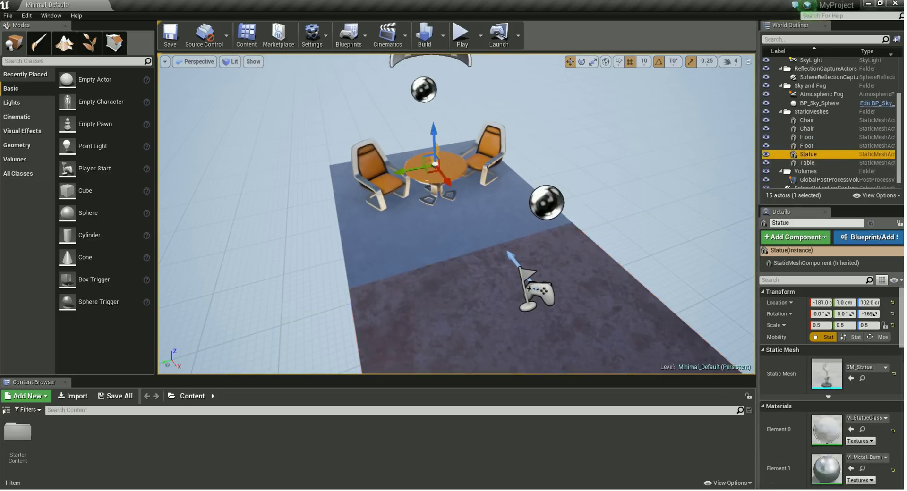
left_click(799, 162)
scroll(840, 154, "down", 1)
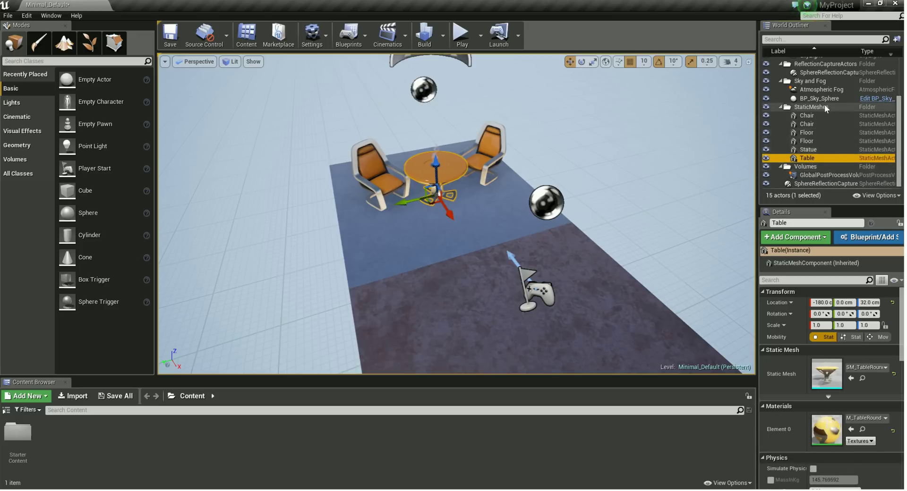
scroll(853, 135, "up", 3)
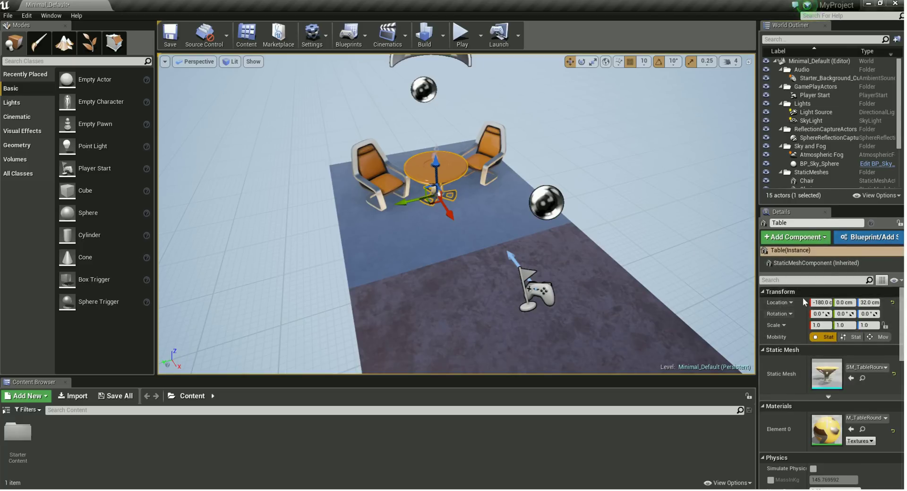
scroll(790, 308, "down", 1)
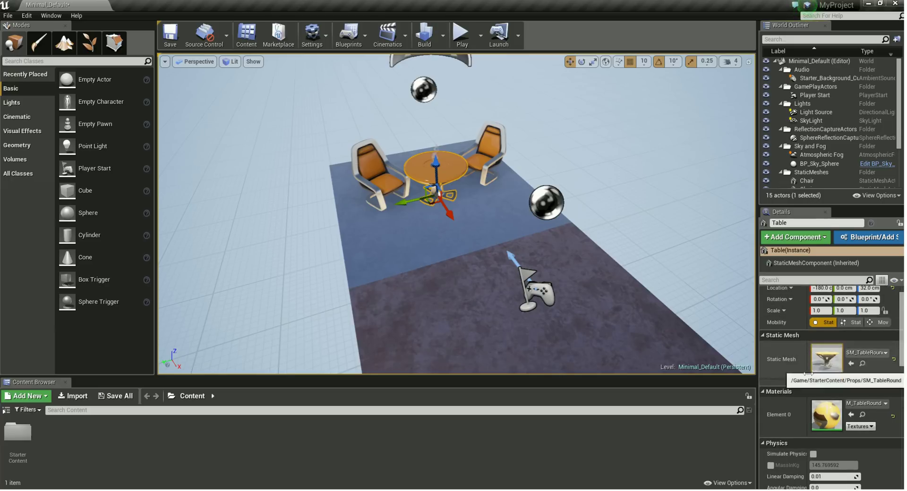
- Review the Table's Physics, Collision, Lighting, Rendering and Actor settings, noting mass 145.769592 kg
scroll(796, 407, "down", 3)
scroll(840, 399, "down", 3)
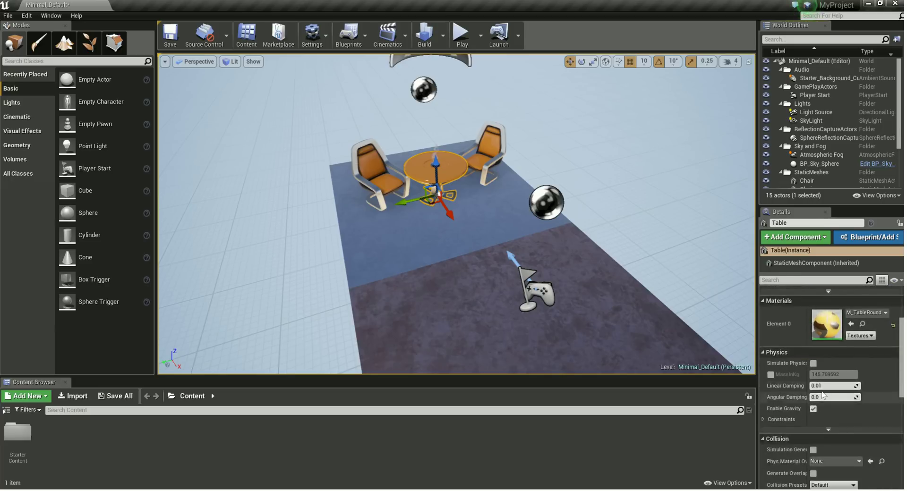
scroll(803, 363, "down", 2)
scroll(803, 364, "down", 2)
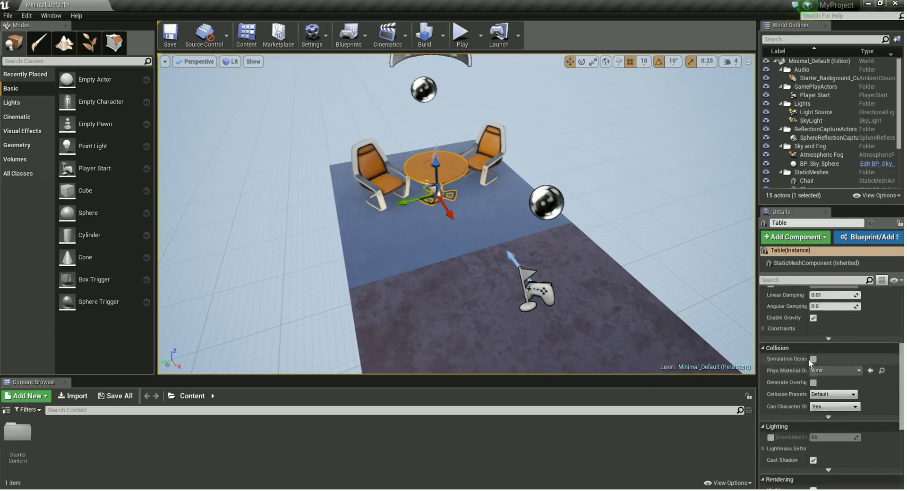
scroll(776, 348, "down", 2)
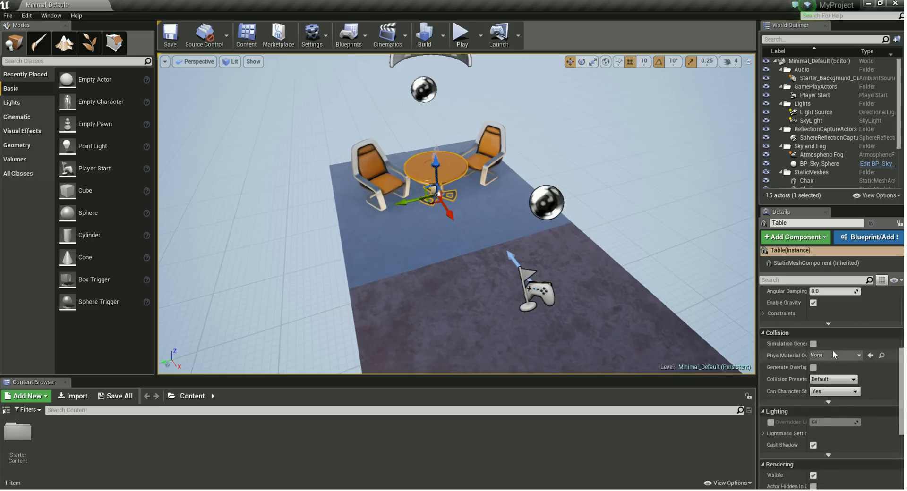
scroll(776, 349, "down", 2)
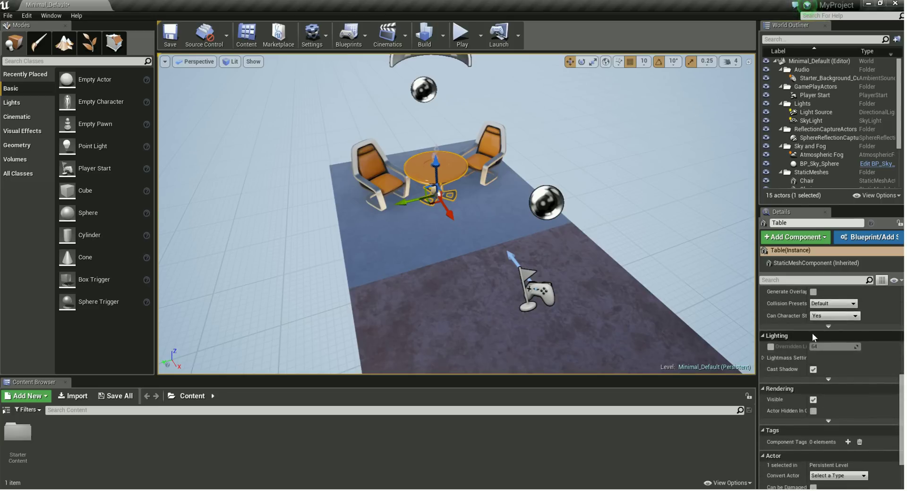
scroll(812, 333, "down", 4)
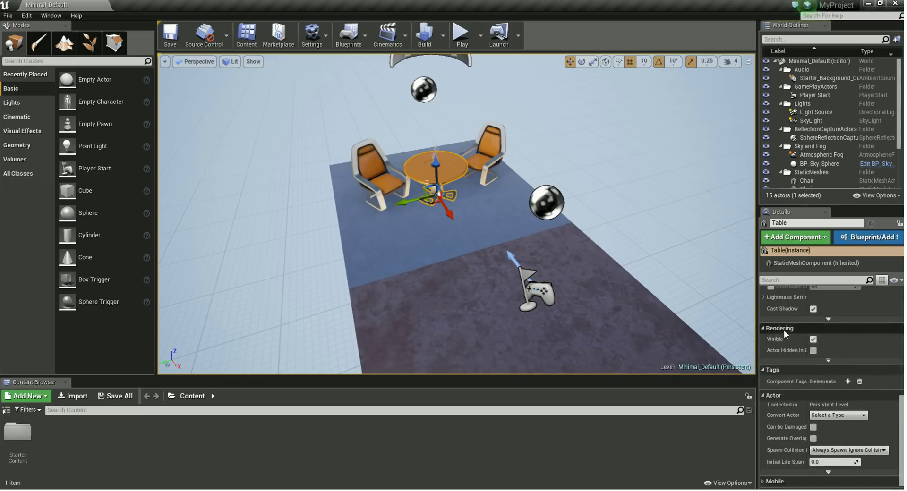
mouse_move(799, 352)
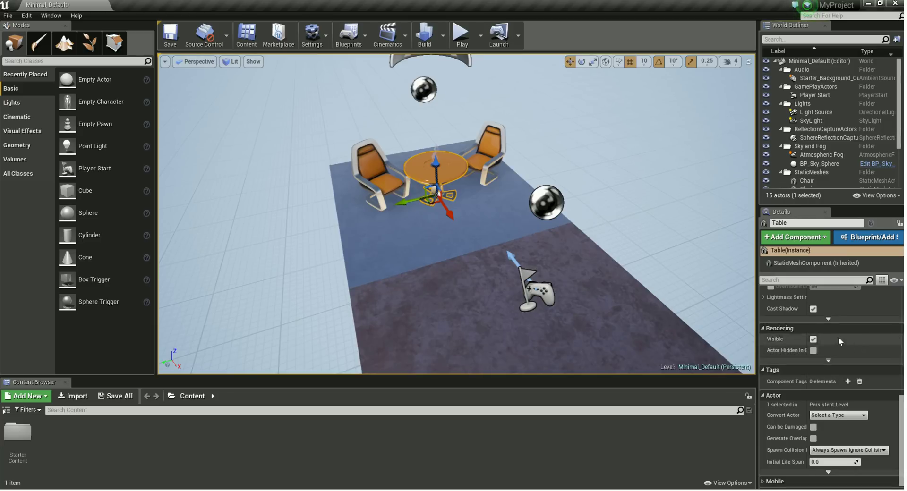
scroll(838, 340, "down", 1)
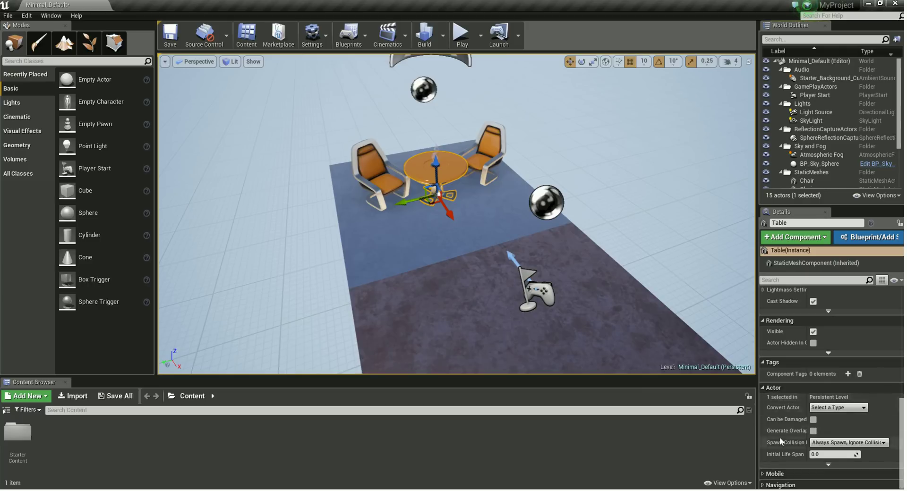
- Expand the Table's Mobile settings, then return to its Transform at -180, 0, 32
left_click(768, 474)
scroll(815, 396, "down", 1)
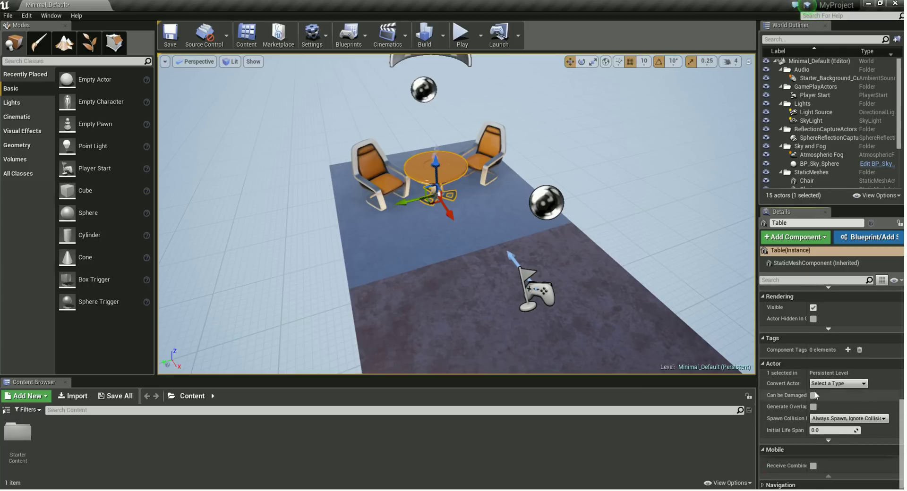
scroll(814, 396, "up", 1)
scroll(799, 385, "up", 3)
scroll(806, 380, "up", 1)
scroll(806, 380, "up", 2)
scroll(804, 378, "up", 1)
mouse_move(609, 246)
left_mouse_down()
mouse_move(617, 234)
mouse_move(591, 234)
left_mouse_up()
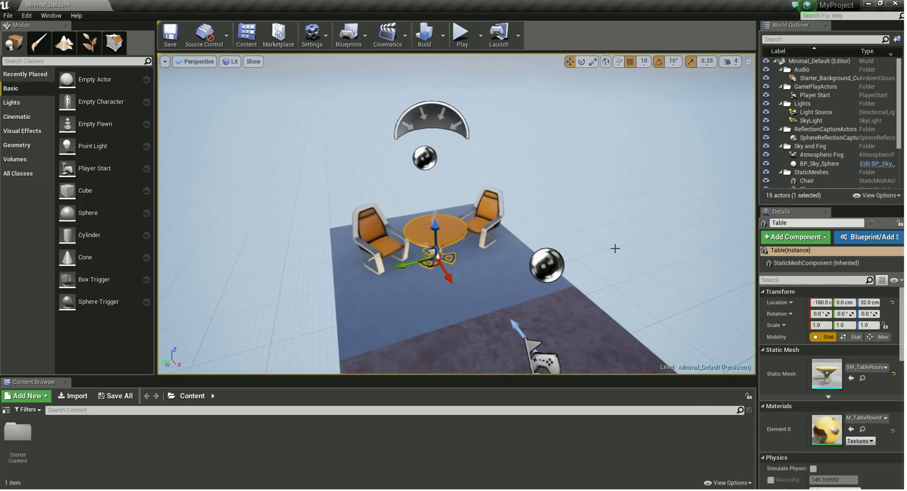
left_click(325, 34)
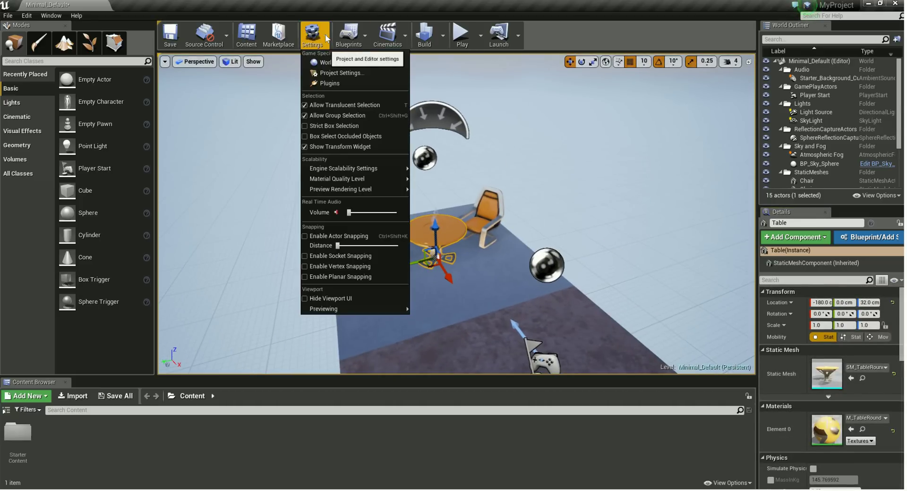
left_click(328, 39)
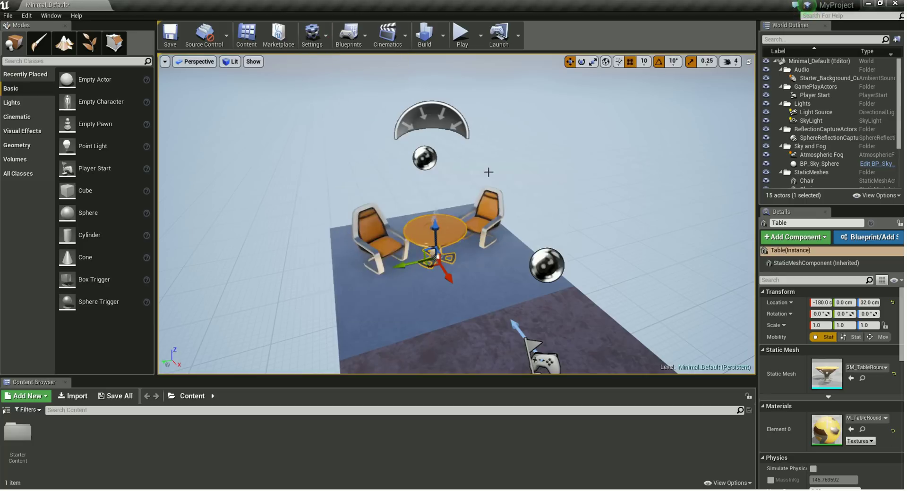
middle_click_drag(405, 114, 489, 258)
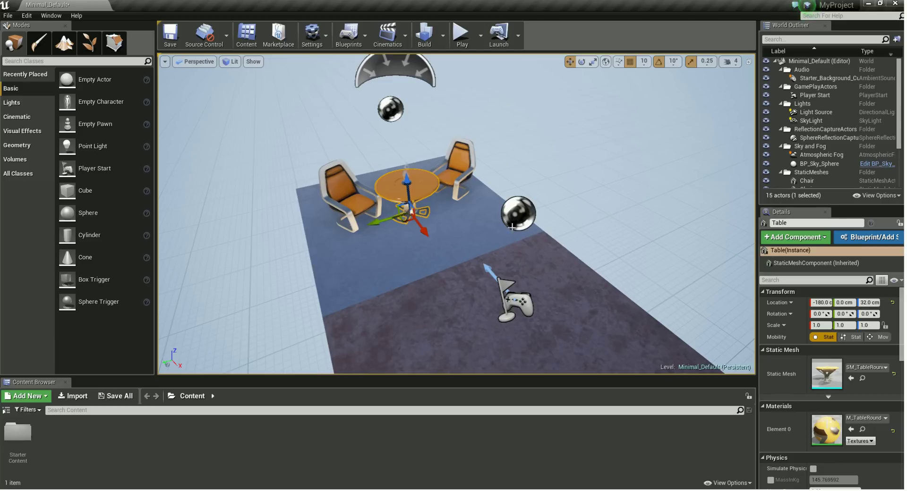
right_click_drag(536, 242, 535, 242)
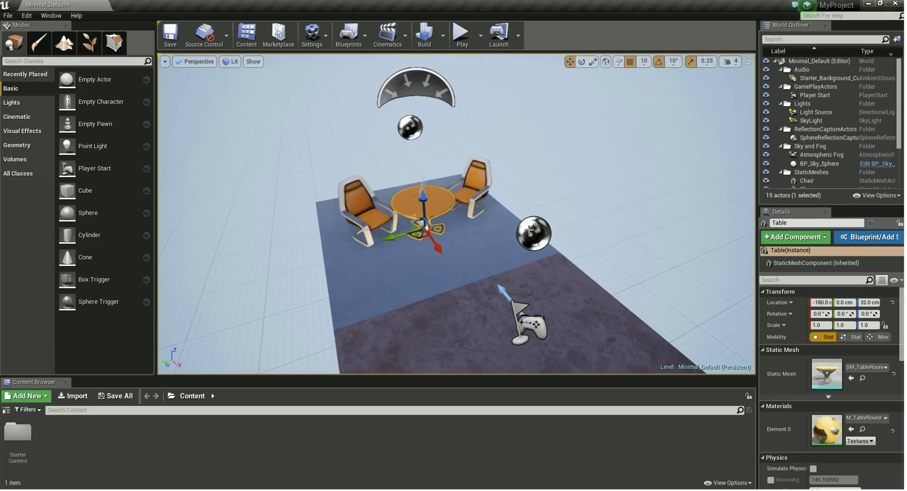